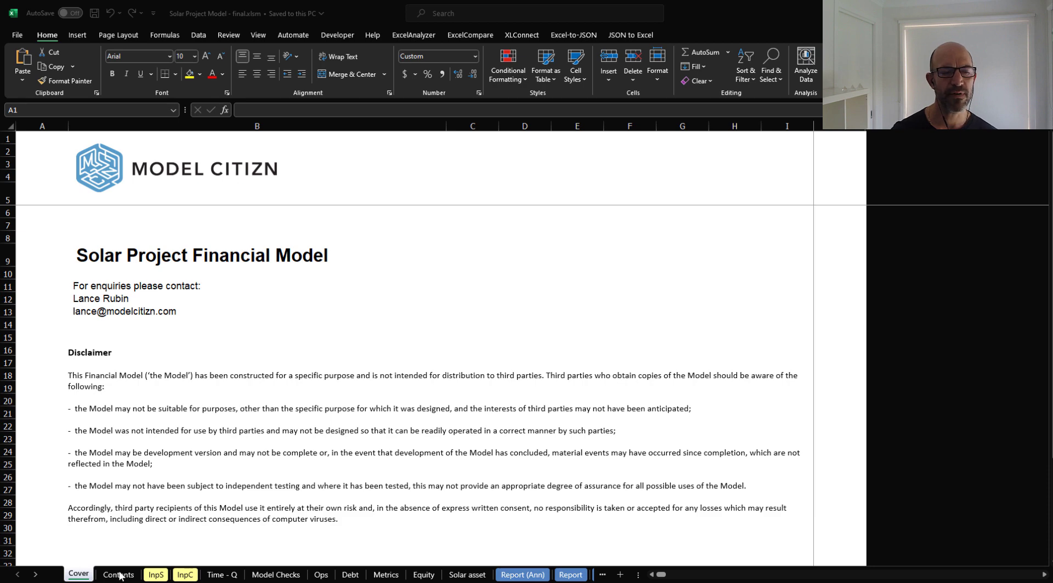
Go through the Contents and InpS sheets to the InpC scenario inputs sheet.
left_click(118, 575)
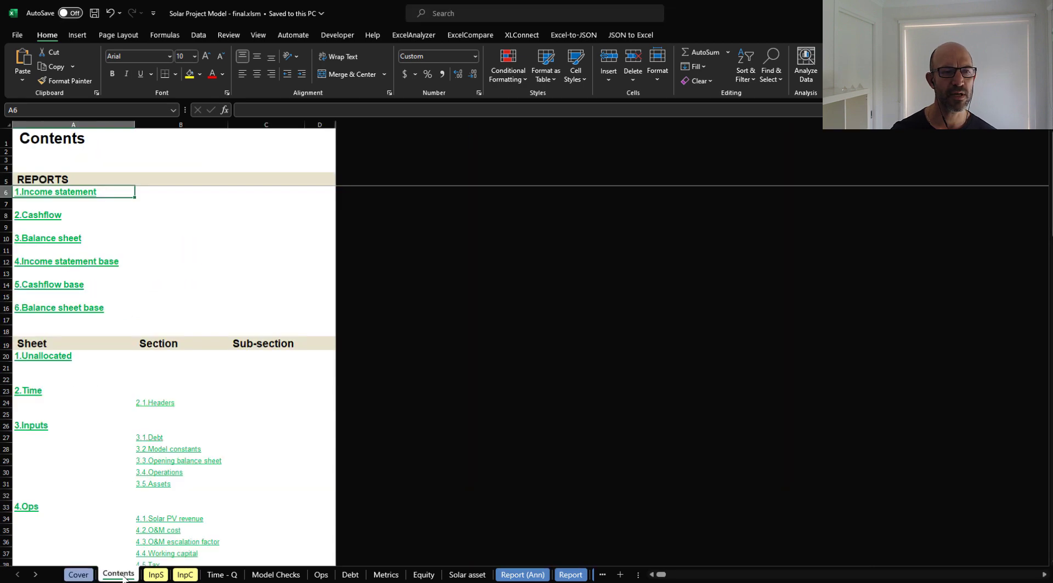
left_click(155, 574)
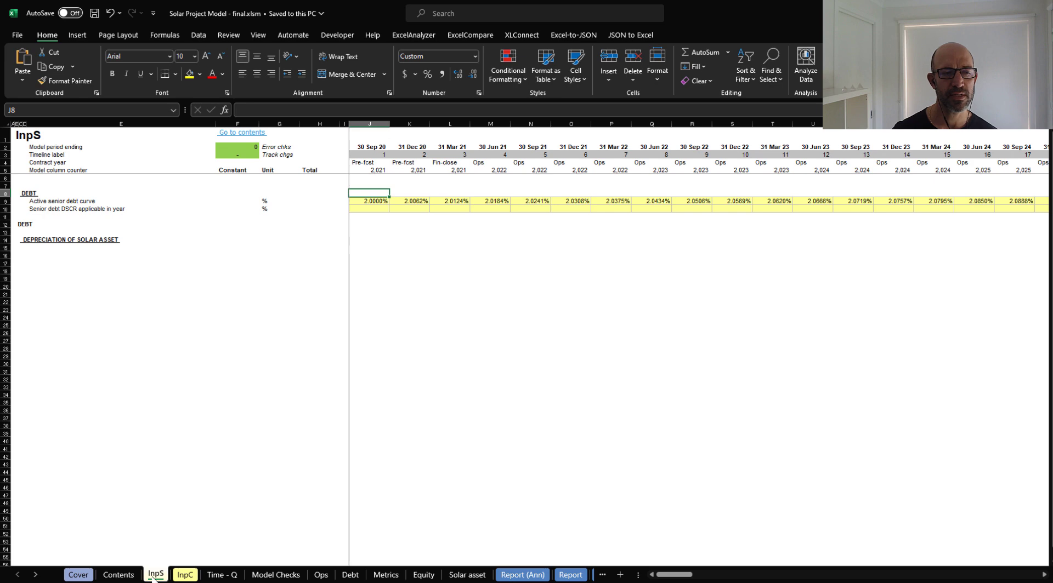
left_click(185, 576)
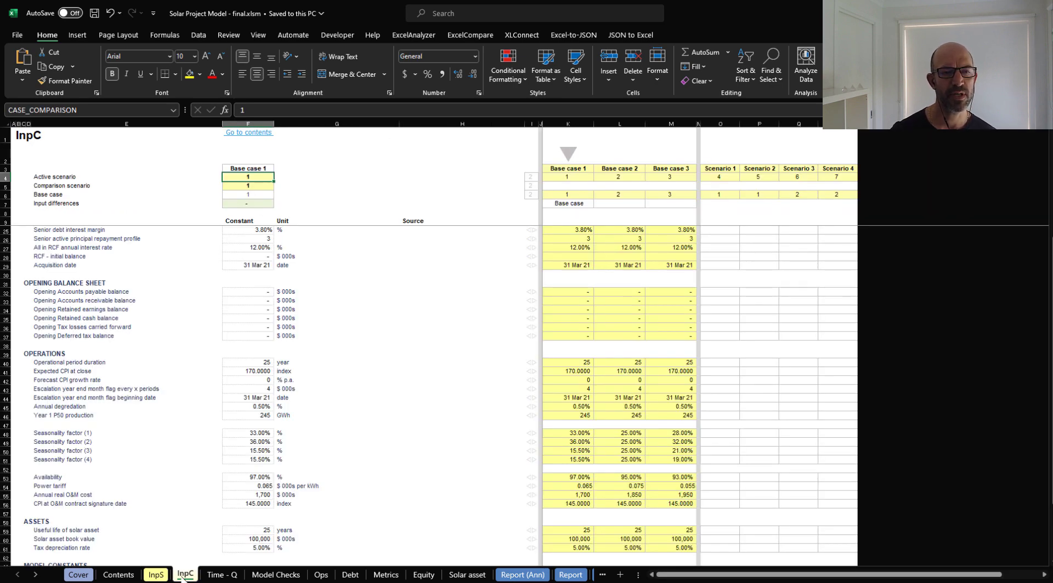
Inspect the Base case 1 and 2 opening balances and column headings, ending at the Active scenario cell.
left_click(632, 310)
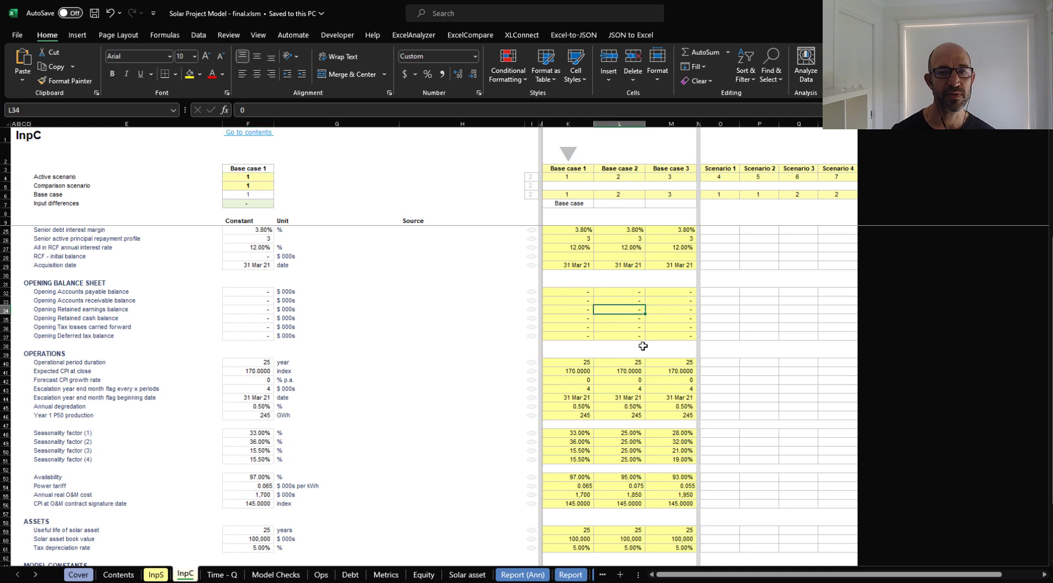
key("Left")
key("Up")
key("Up")
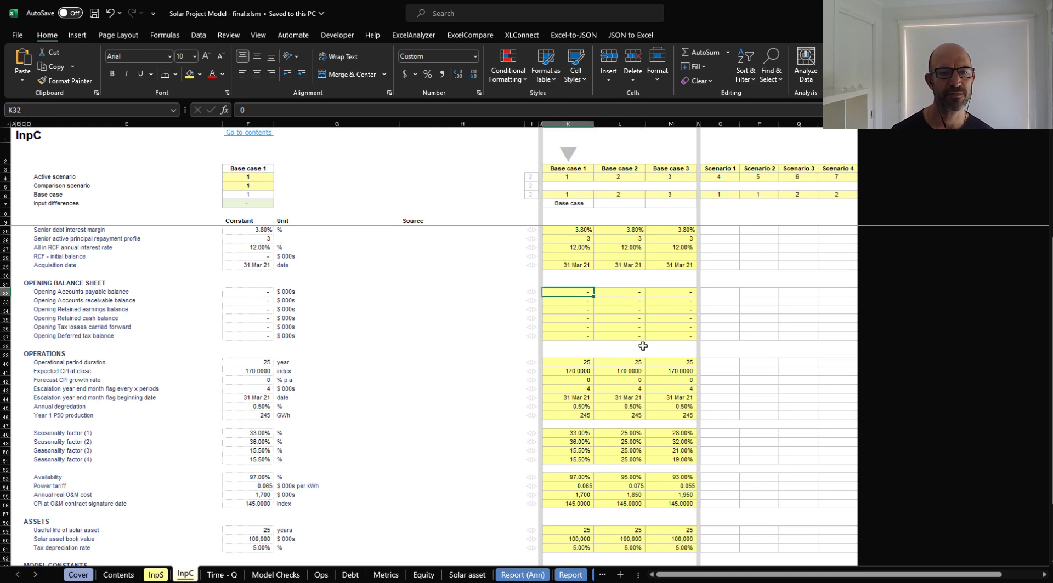
left_click(575, 169)
left_click(627, 170)
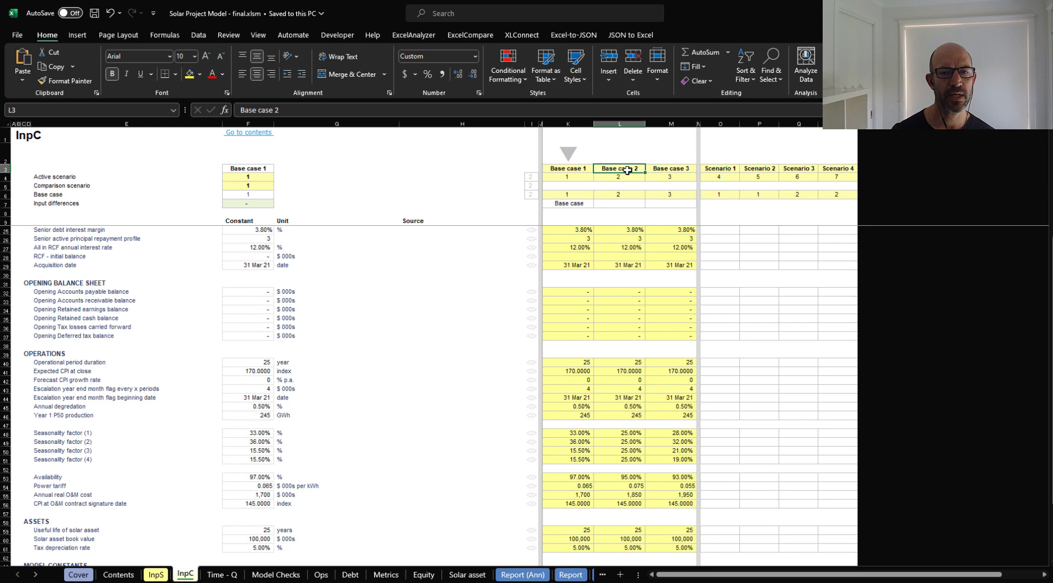
left_click(258, 177)
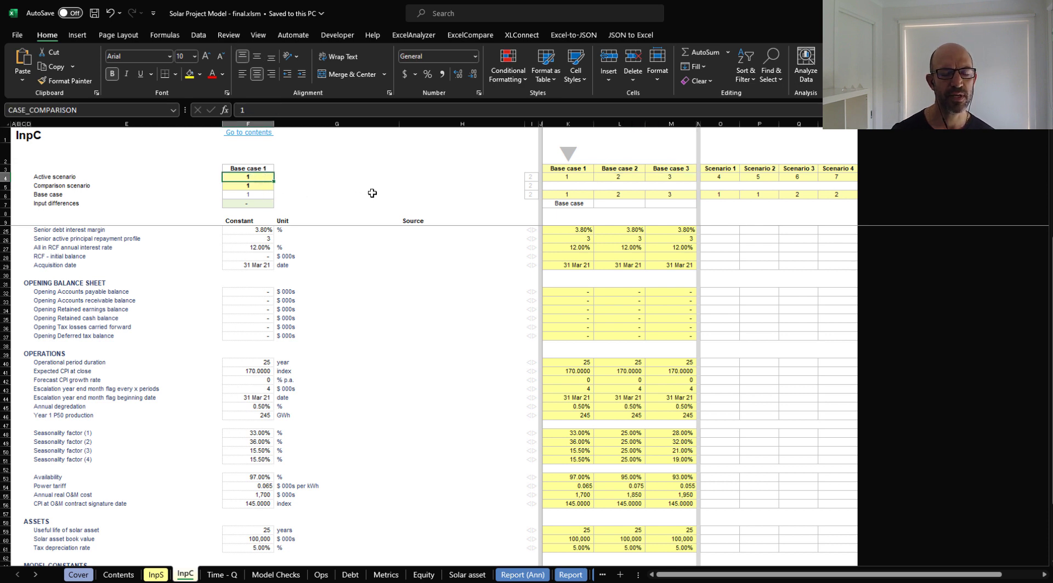
left_click_drag(1050, 256, 1049, 258)
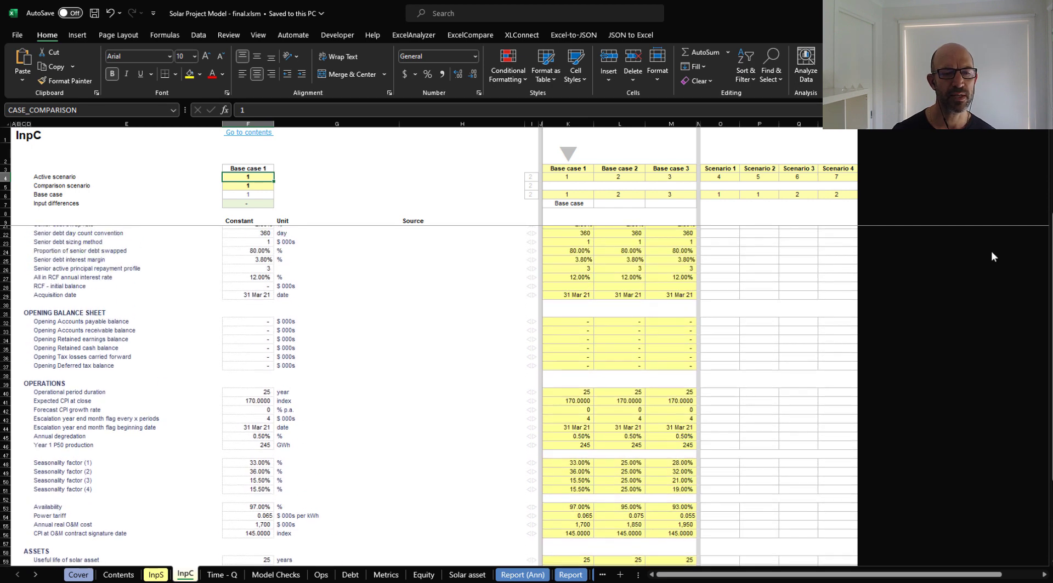
Move from the Time - Q sheet to the top of the Ops sheet and its first section headings.
left_click(222, 575)
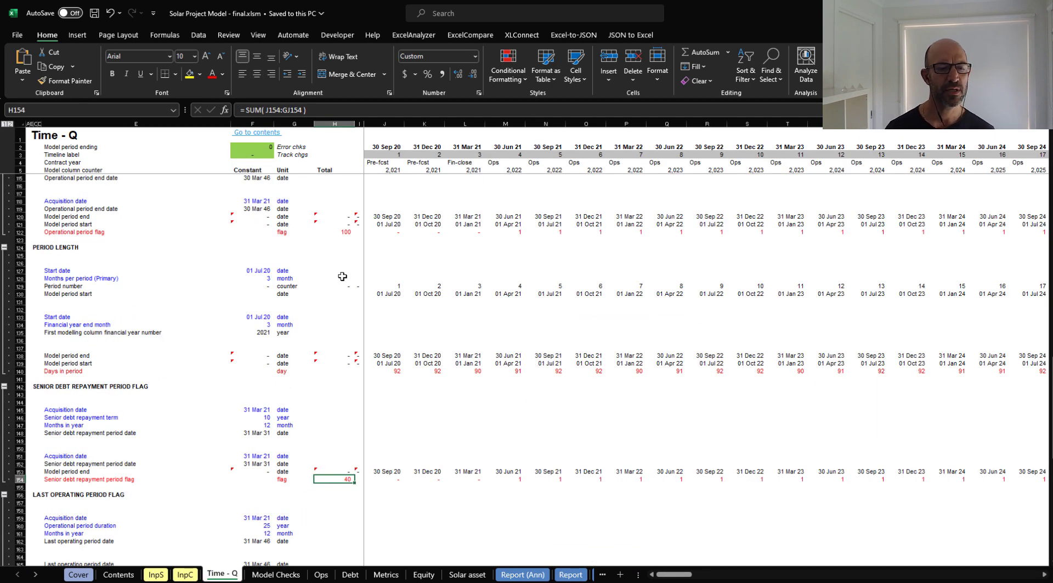
key("ctrl+Page_Down")
key("ctrl+Page_Down")
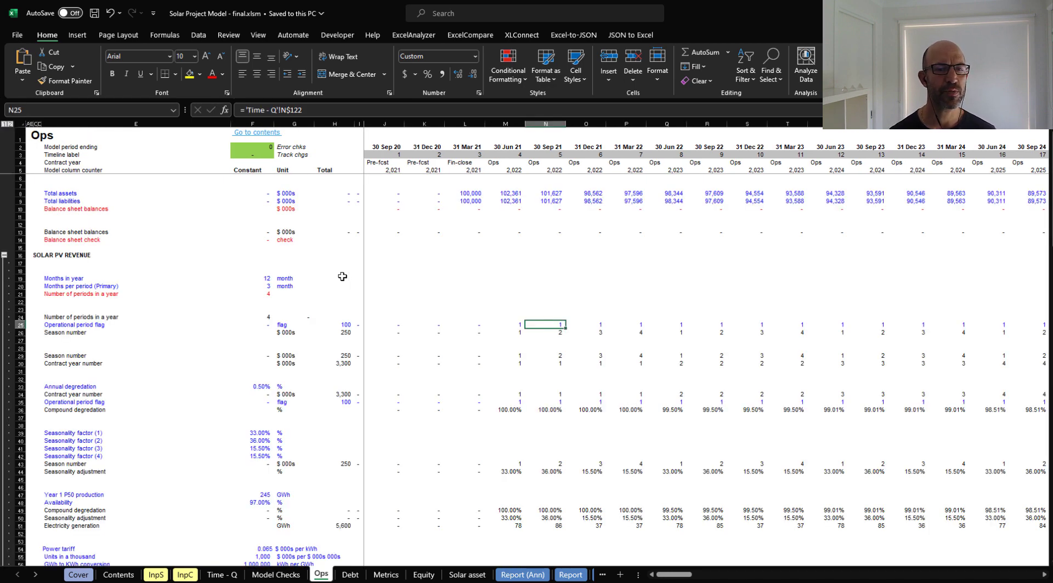
key("ctrl+Home")
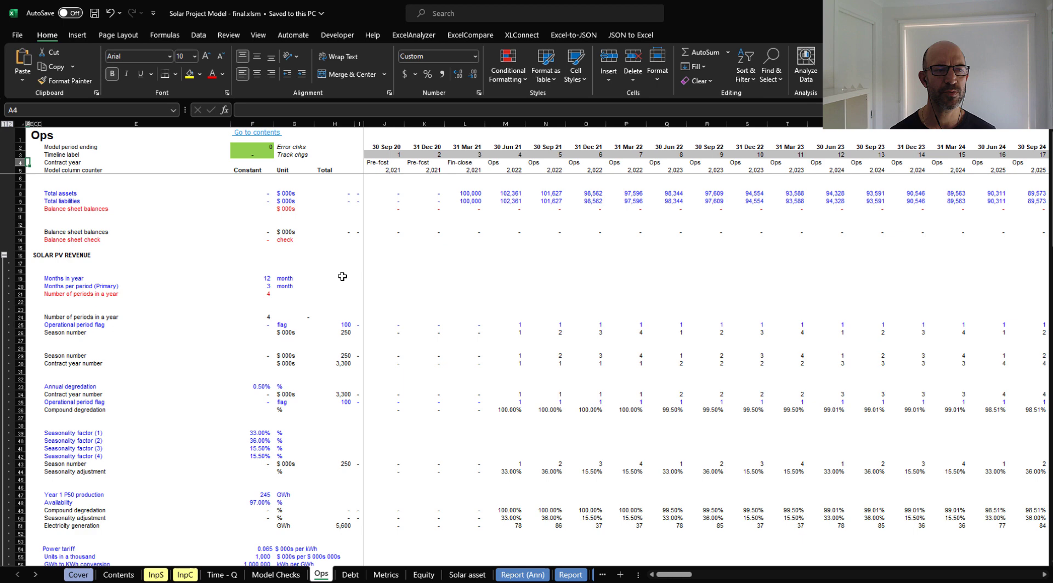
key("Down")
key("Down")
key("Down")
key("Right")
key("Down")
key("Down")
key("Down")
key("Down")
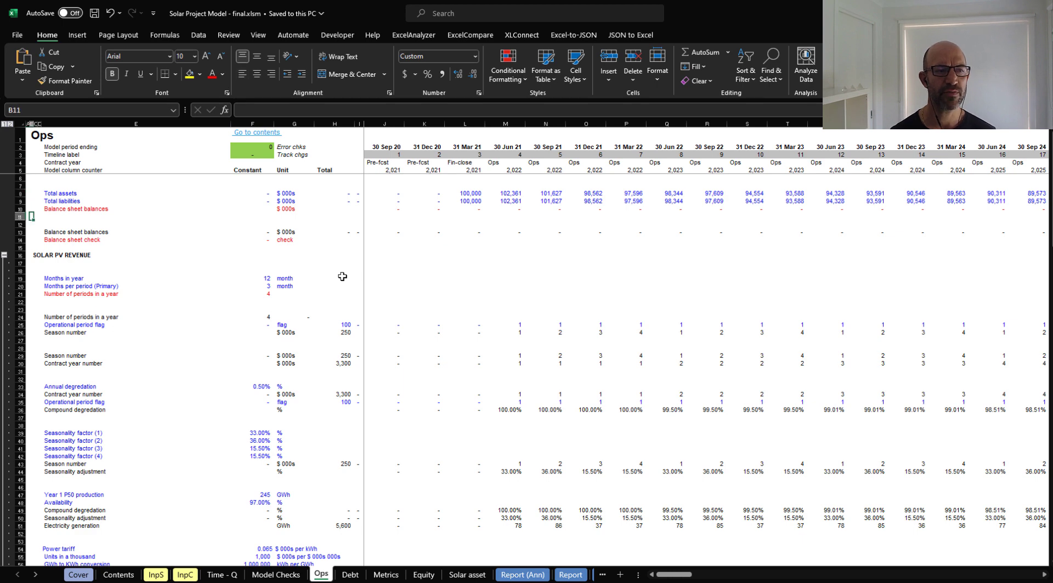
Scroll through the Ops O&M cost, working capital and tax loss sections, then back to the top.
key("Page_Down")
key("Down")
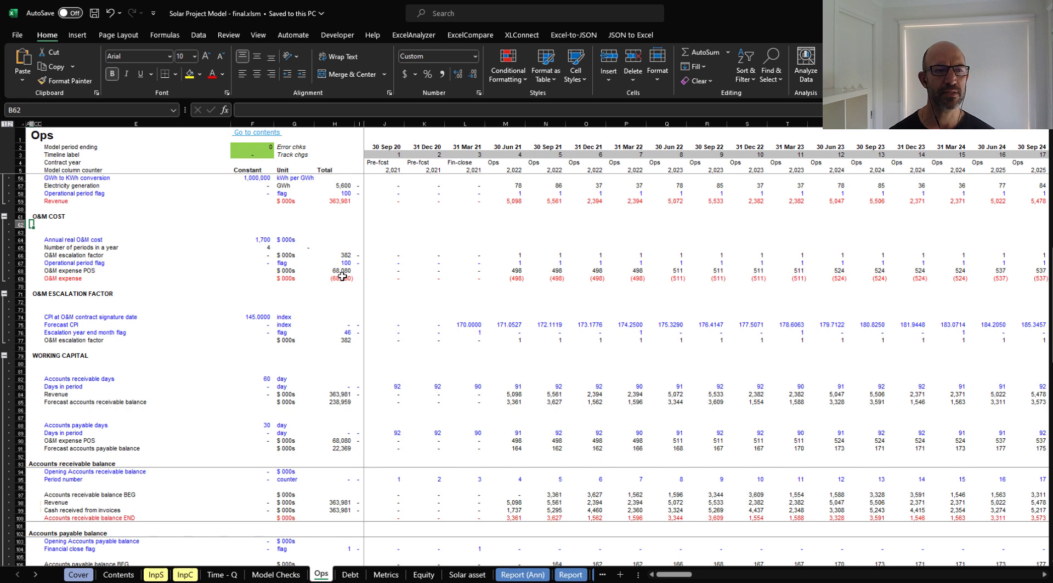
key("Down")
key("Down")
key("Down")
key("Down")
key("Down")
key("Down")
key("Down")
key("Down")
key("Down")
key("Down")
key("Down")
key("Down")
key("Down")
key("Down")
key("Down")
key("Down")
key("Down")
key("Down")
key("Down")
key("Down")
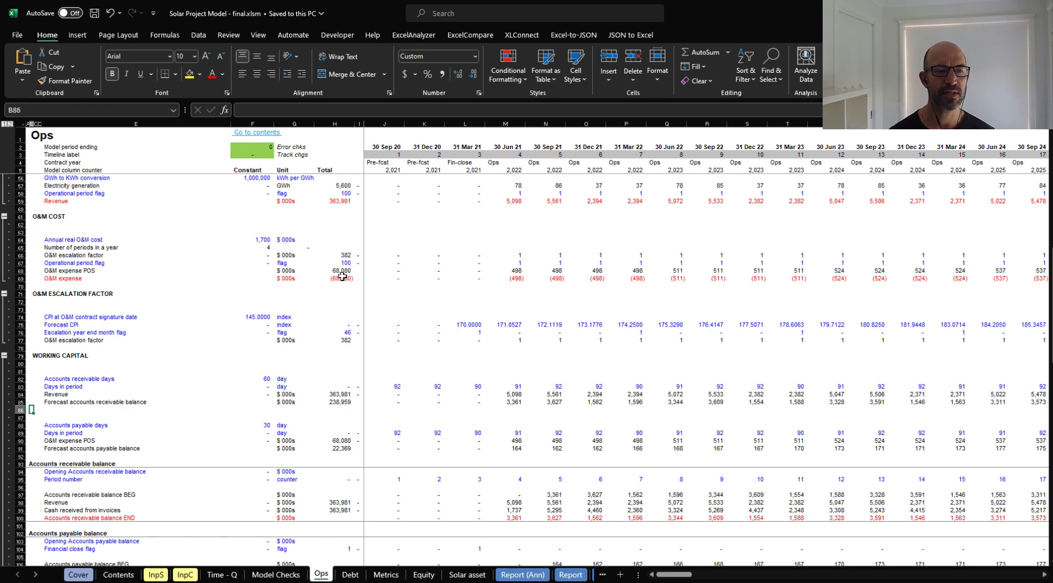
key("Down")
key("Down")
key("Down")
key("Down")
key("Down")
key("Down")
key("Down")
key("Down")
key("Down")
key("Down")
key("Down")
key("Down")
key("Down")
key("Down")
key("Down")
key("Down")
key("Down")
key("Down")
key("Down")
key("Down")
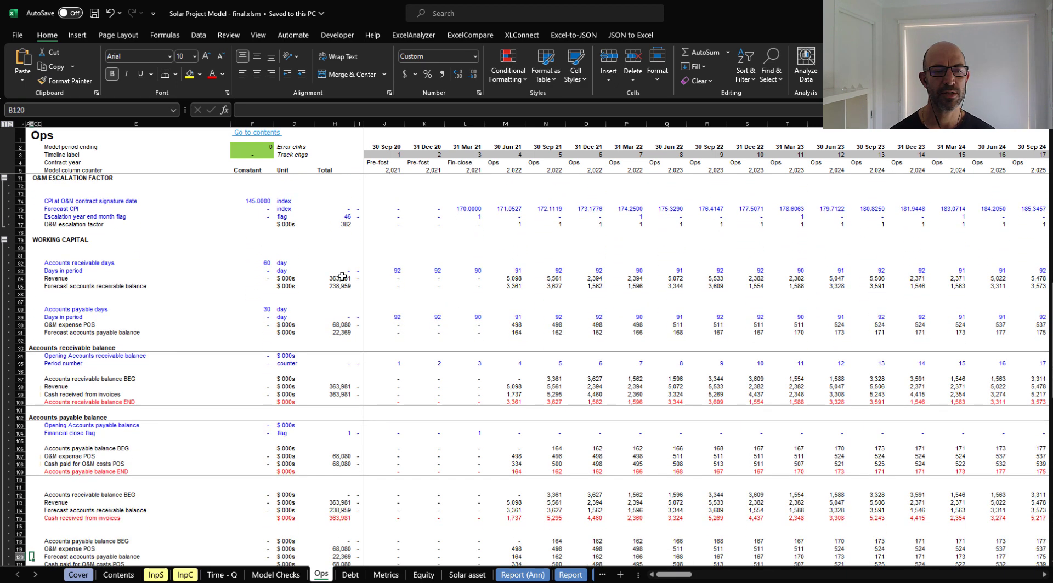
key("Down")
key("Down")
key("Down")
key("Down")
key("Down")
key("Down")
key("Down")
key("Down")
key("Down")
key("Down")
key("Down")
key("Down")
key("Down")
key("Down")
key("Down")
key("Down")
key("Down")
key("Down")
key("Down")
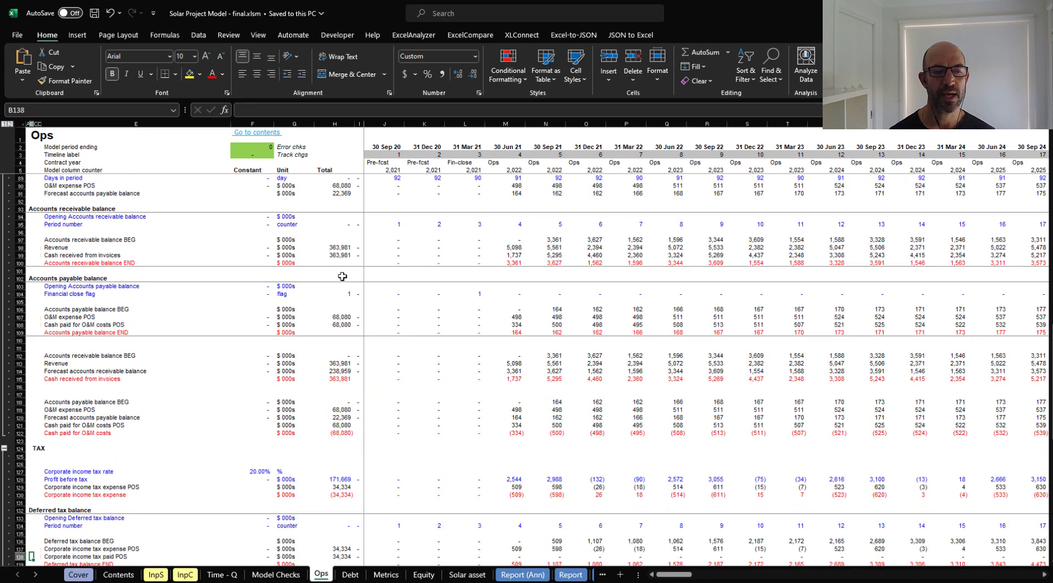
key("Down")
key("Down")
key("Down")
key("Down")
key("Down")
key("Down")
key("Down")
key("Down")
key("Down")
key("Down")
key("Down")
key("Down")
key("Down")
key("Down")
key("Down")
key("Down")
key("Down")
key("Down")
key("Down")
key("Down")
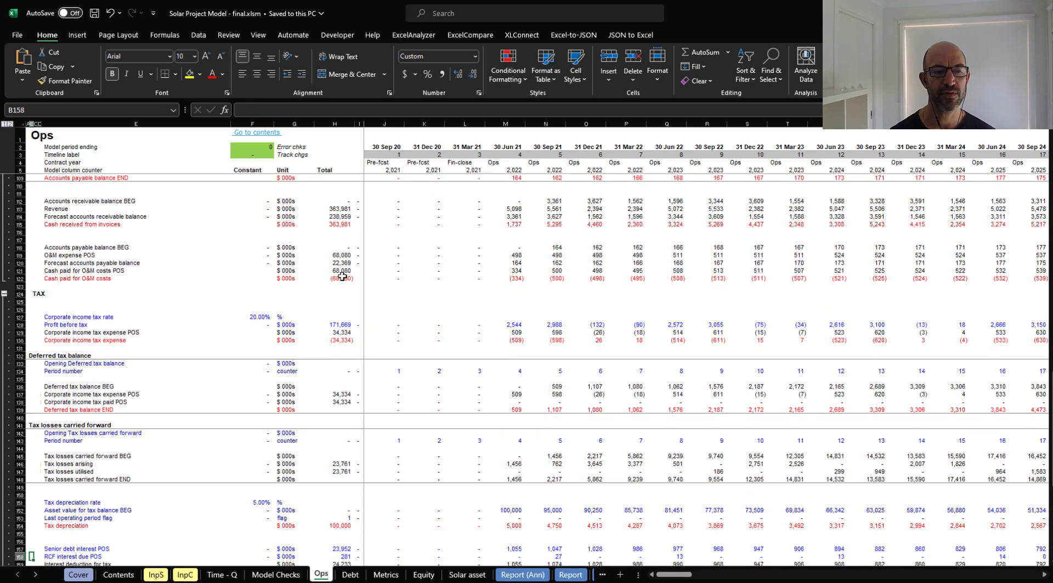
key("Down")
key("Down")
key("Down")
key("Down")
key("Down")
key("Down")
key("Down")
key("Down")
key("Down")
key("Down")
key("Down")
key("Down")
key("Down")
key("Down")
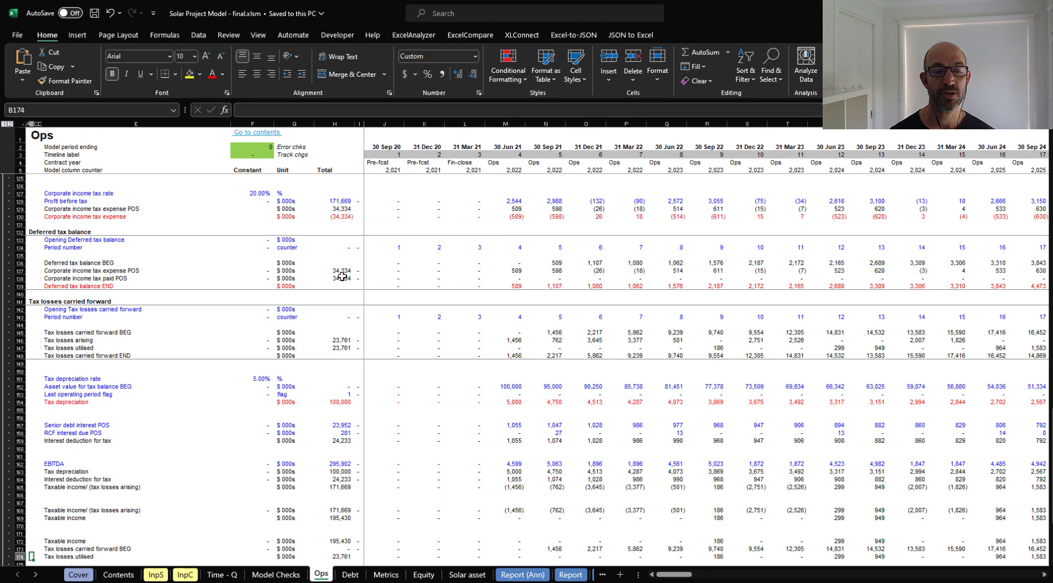
key("Down")
key("Down")
key("Down")
key("Down")
key("Down")
key("Down")
key("Down")
key("Down")
key("Down")
key("Down")
key("Down")
key("Down")
key("Down")
key("Down")
key("Down")
key("Down")
key("Down")
key("Down")
key("Down")
key("Down")
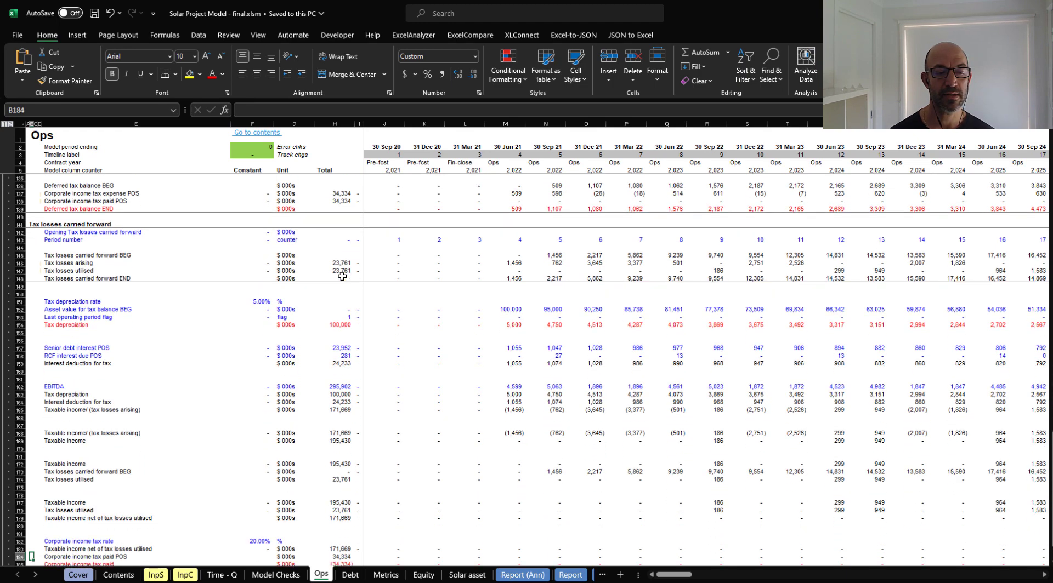
key("Page_Up")
key("Page_Up")
key("Page_Up")
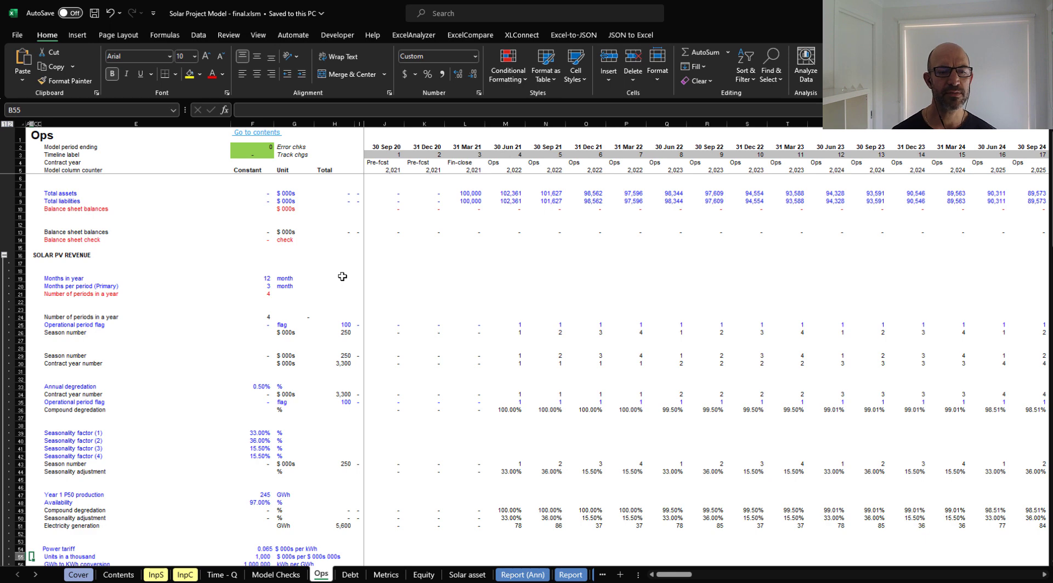
Review the Debt sheet's RCF section and the next screen of debt calculations.
key("ctrl+Page_Down")
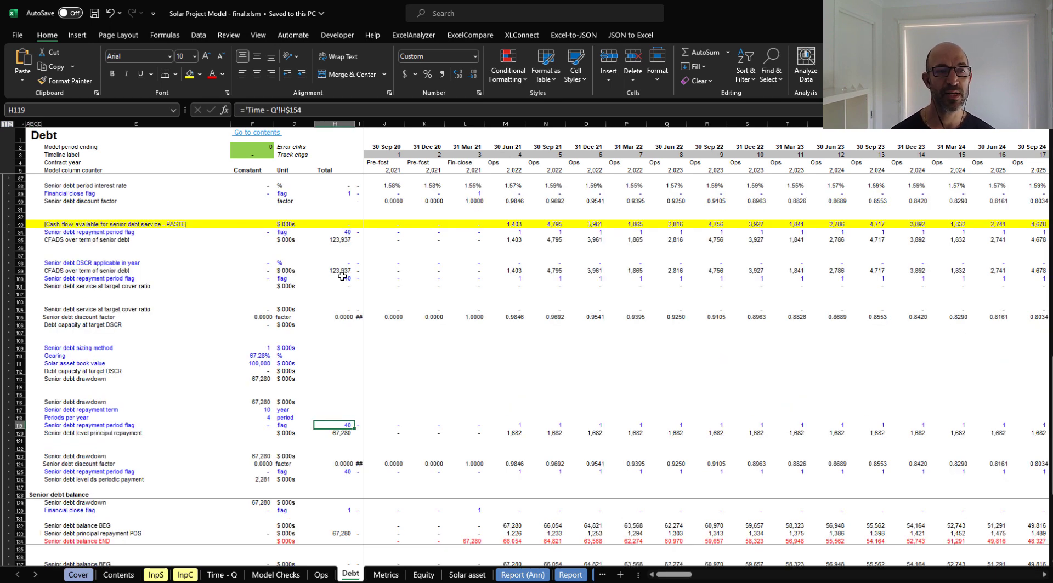
key("Page_Up")
key("Page_Up")
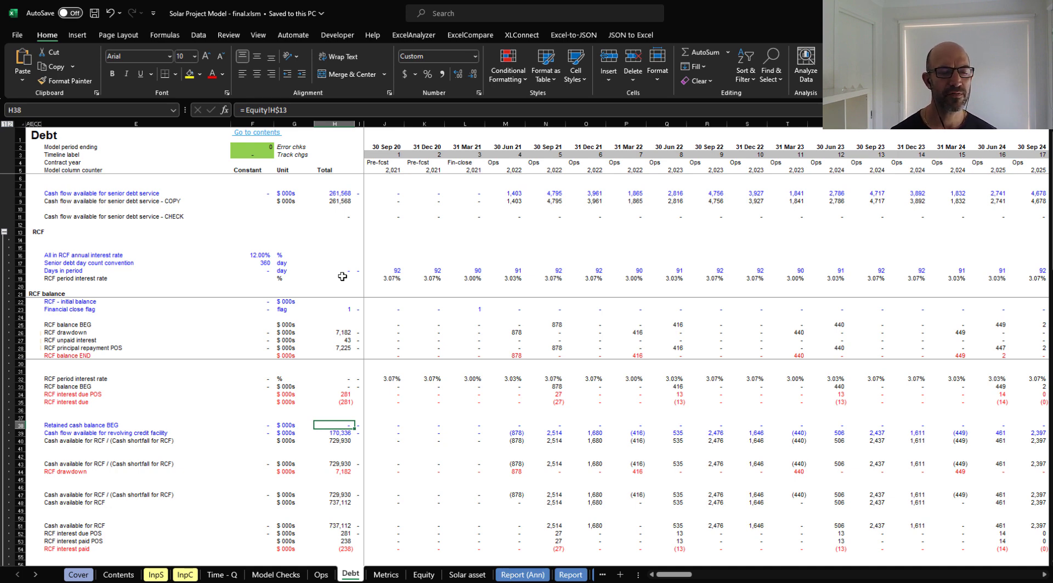
key("Page_Down")
key("Page_Up")
Check the Metrics DSCR and IRR sections and Equity dividend rows, then continue to Report (Ann).
key("ctrl+Page_Down")
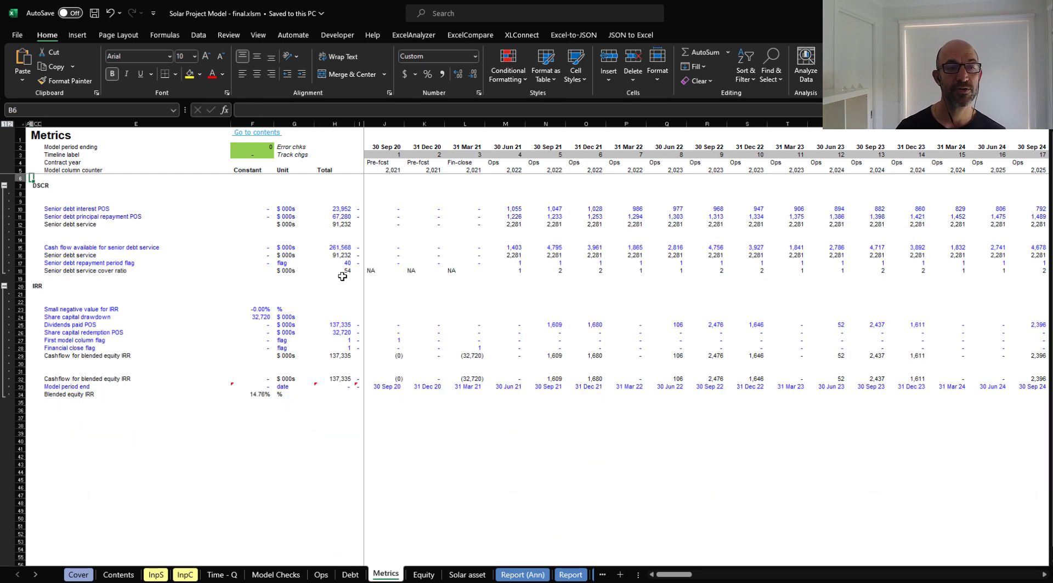
key("Down")
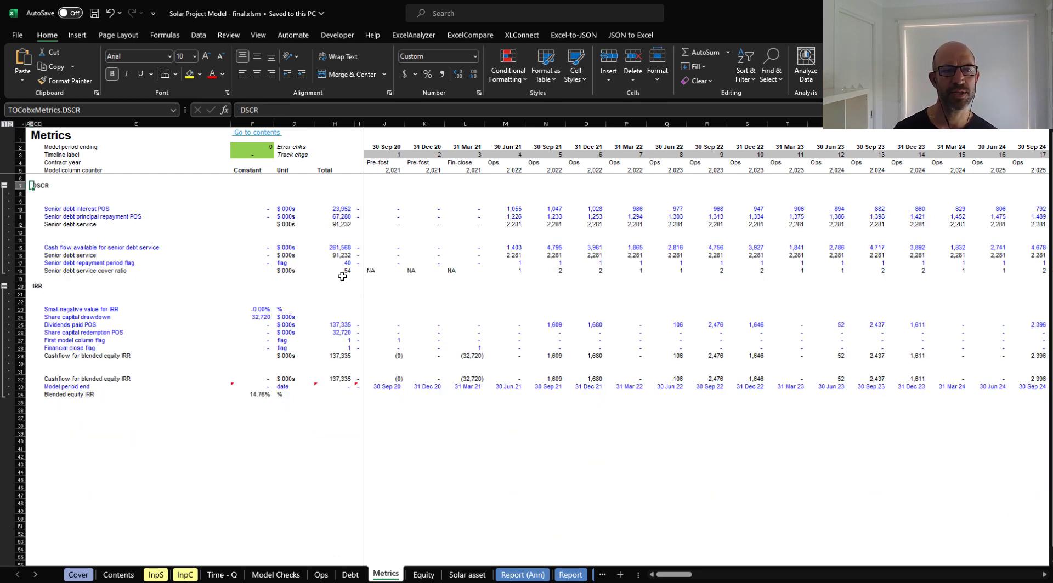
key("ctrl+Down")
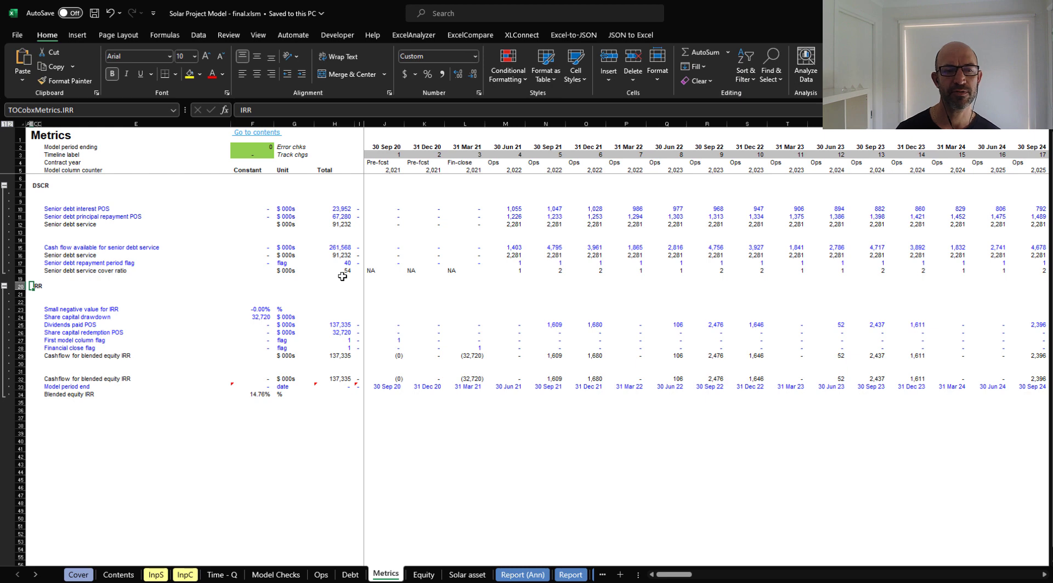
key("ctrl+Page_Down")
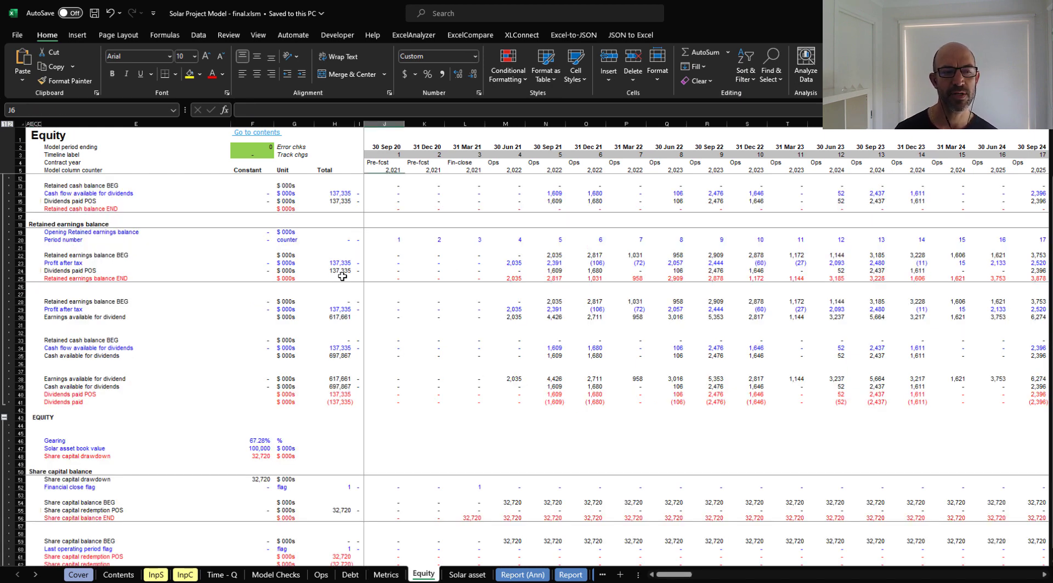
key("Down")
key("Down")
key("Down")
key("Down")
key("Down")
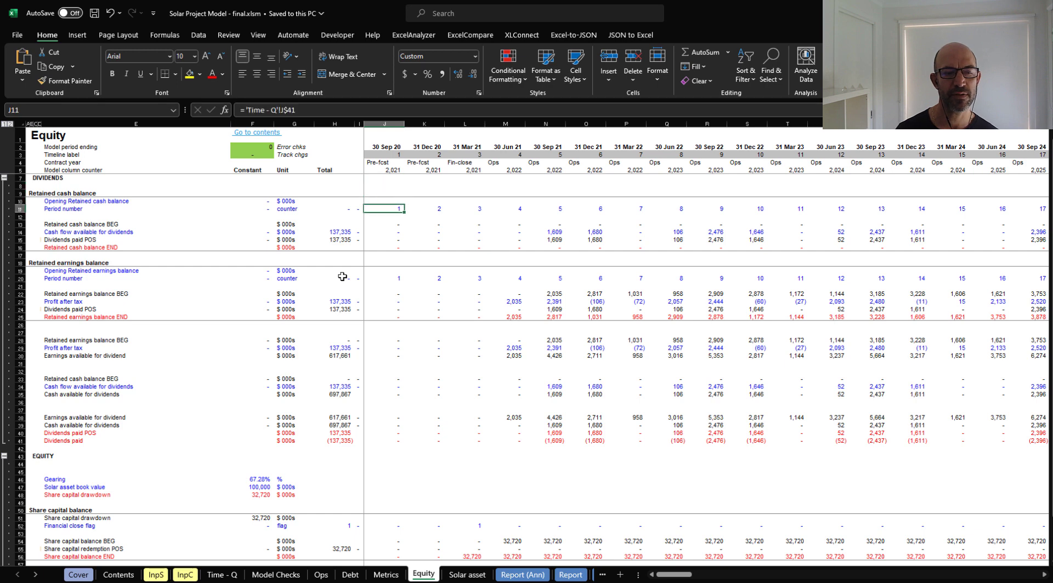
key("Down")
key("Down")
key("Down")
key("Down")
key("Down")
key("Down")
key("Down")
key("Down")
key("Down")
key("Down")
key("Down")
key("Down")
key("Down")
key("Down")
key("Down")
key("Down")
key("Down")
key("Down")
key("Down")
key("Down")
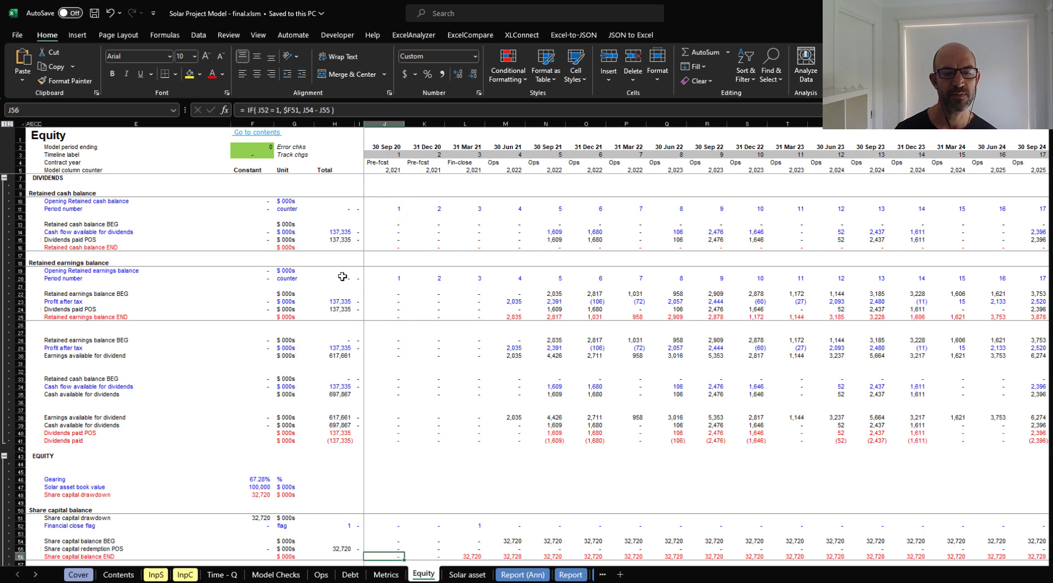
key("ctrl+Page_Down")
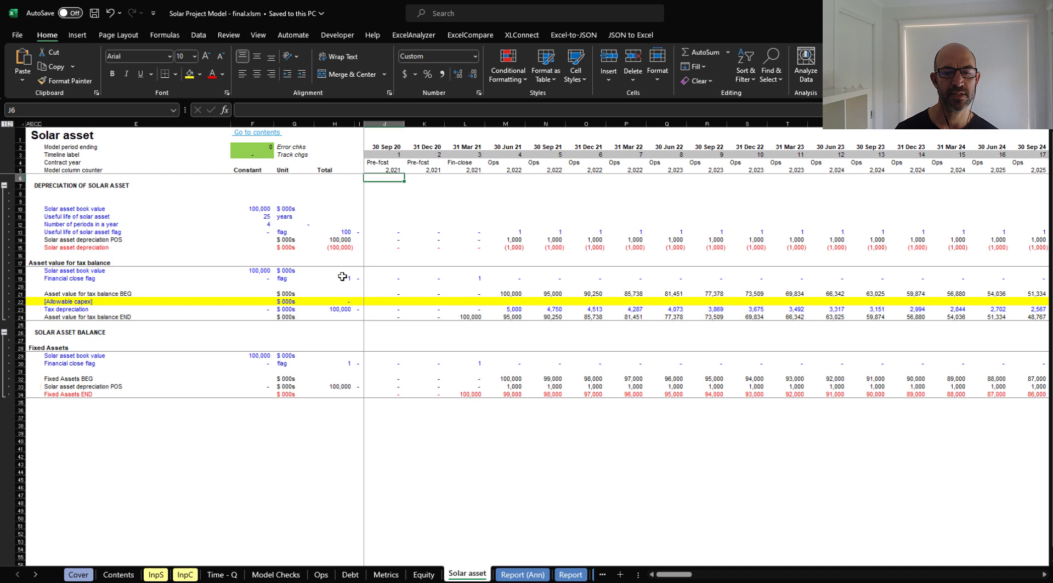
key("ctrl+Page_Down")
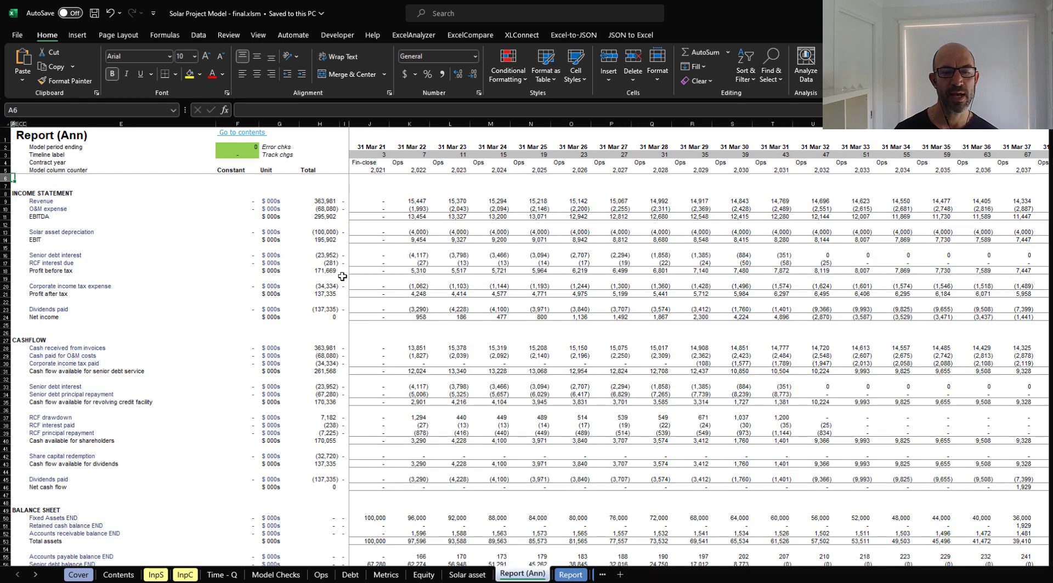
Advance past the Report sheet to the Power BI Table's first Revenue row, then to Power BI Export.
key("ctrl+Page_Down")
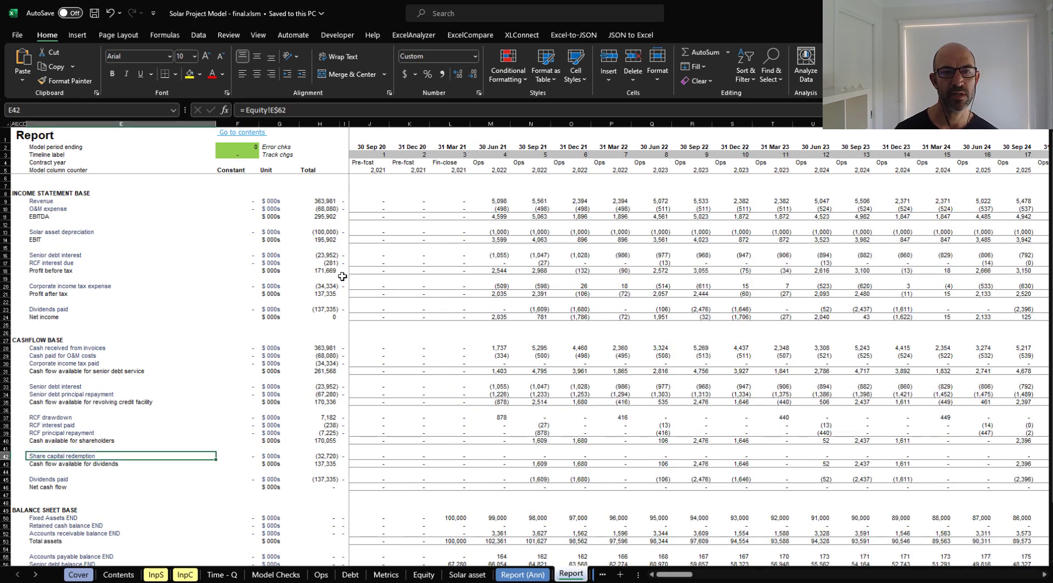
key("ctrl+Page_Down")
key("ctrl+Page_Down")
key("ctrl+Page_Down")
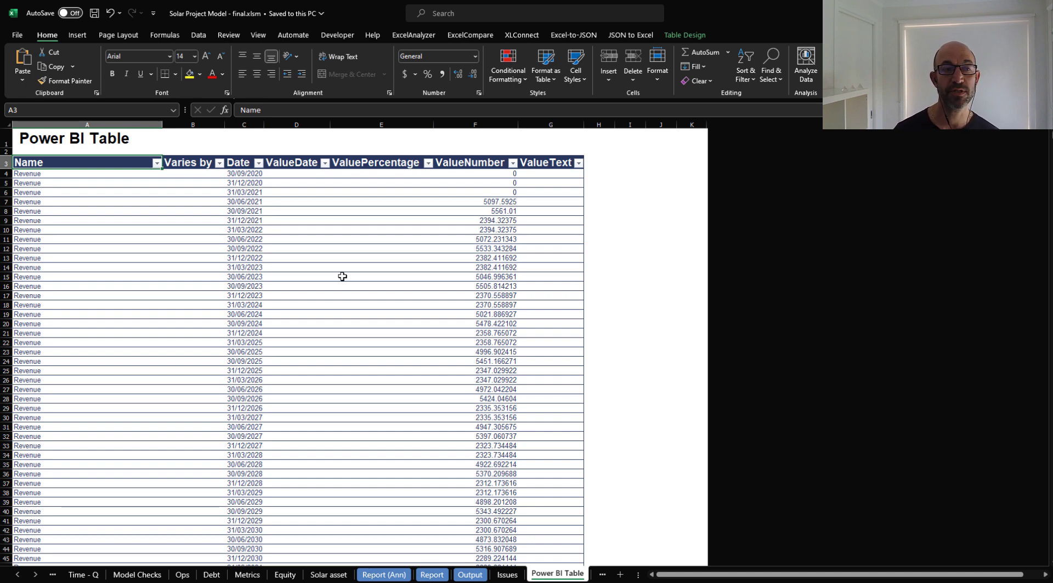
key("Down")
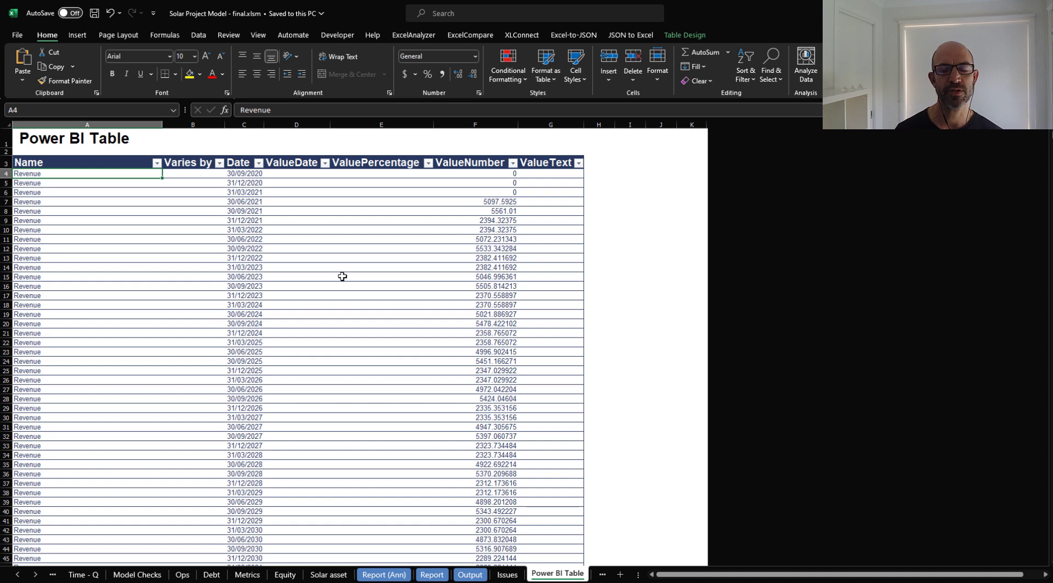
key("ctrl+Page_Down")
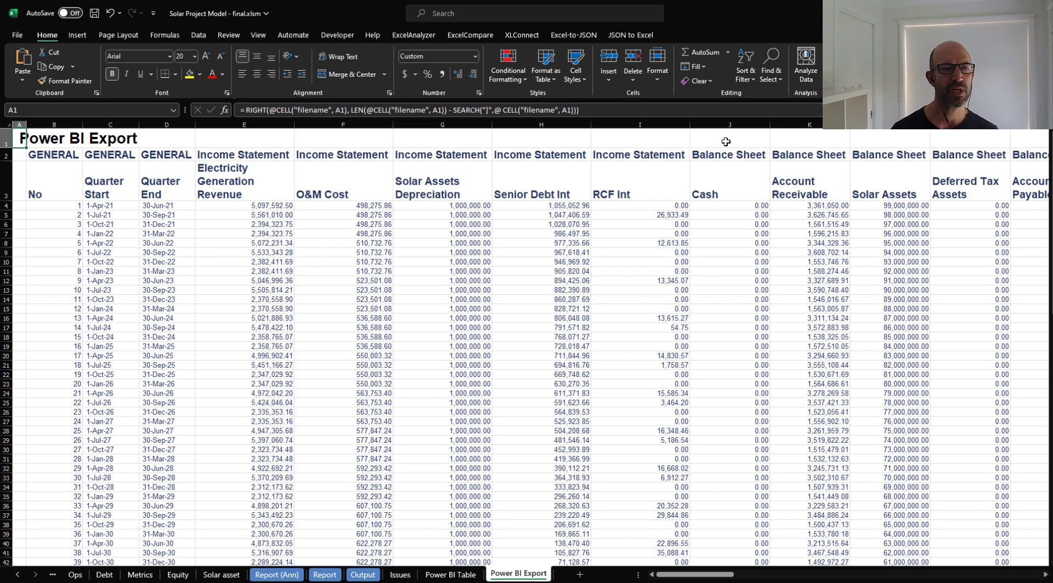
key("Down")
key("Down")
key("Right")
key("Right")
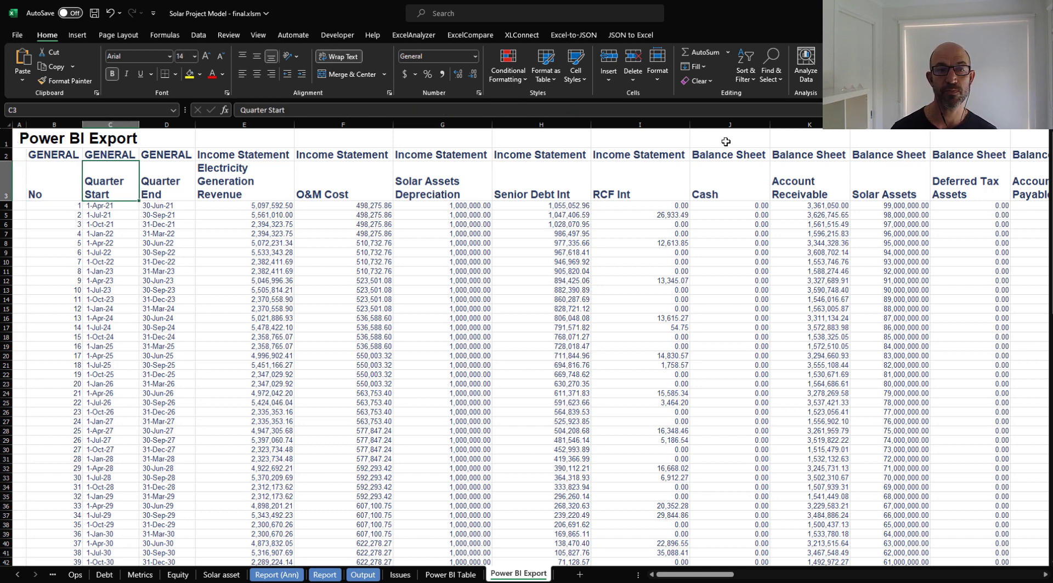
key("Right")
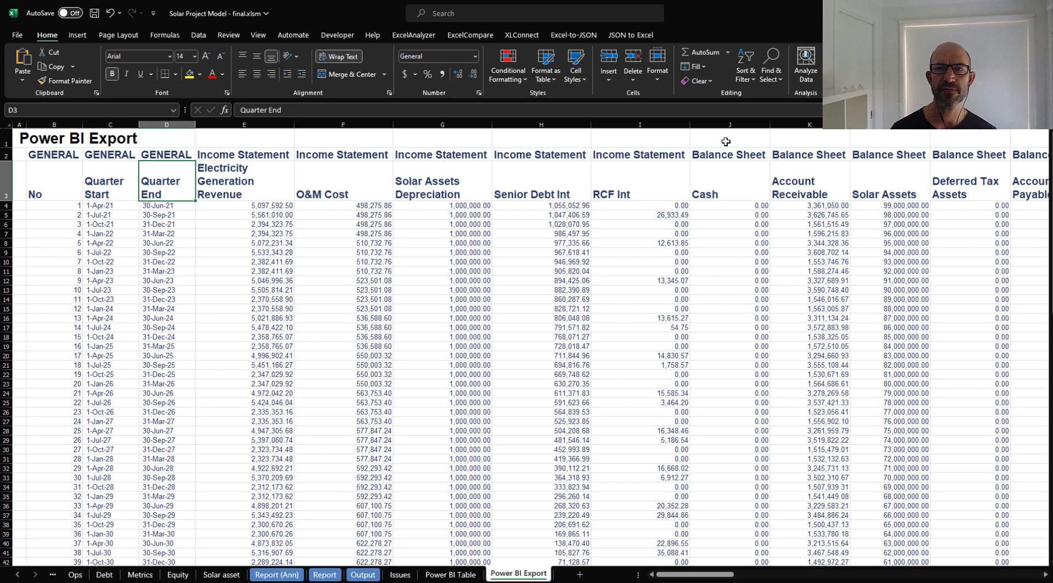
key("Right")
key("Right")
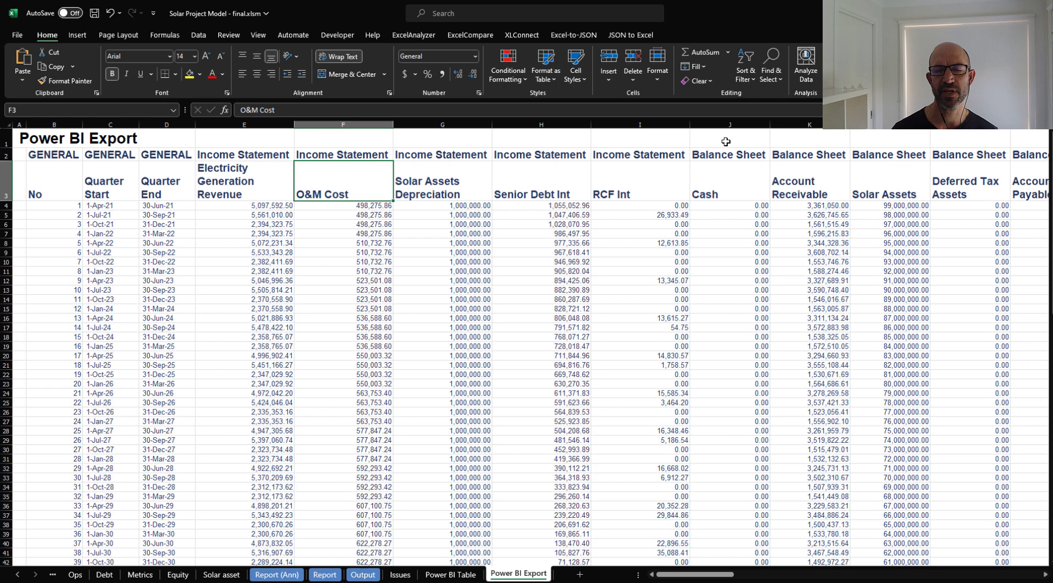
key("Down")
key("Down")
key("Down")
key("Down")
key("Down")
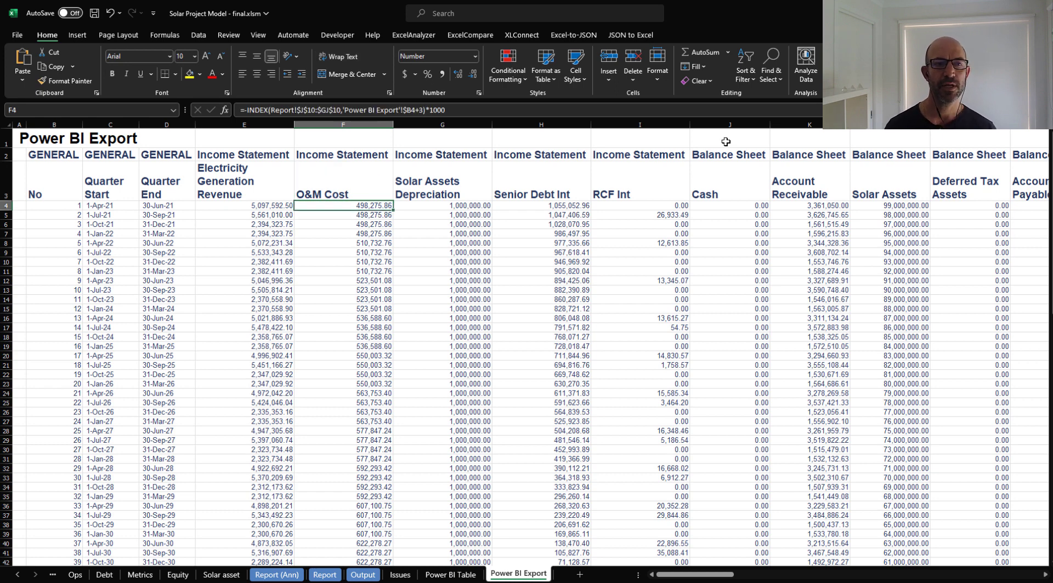
key("Up")
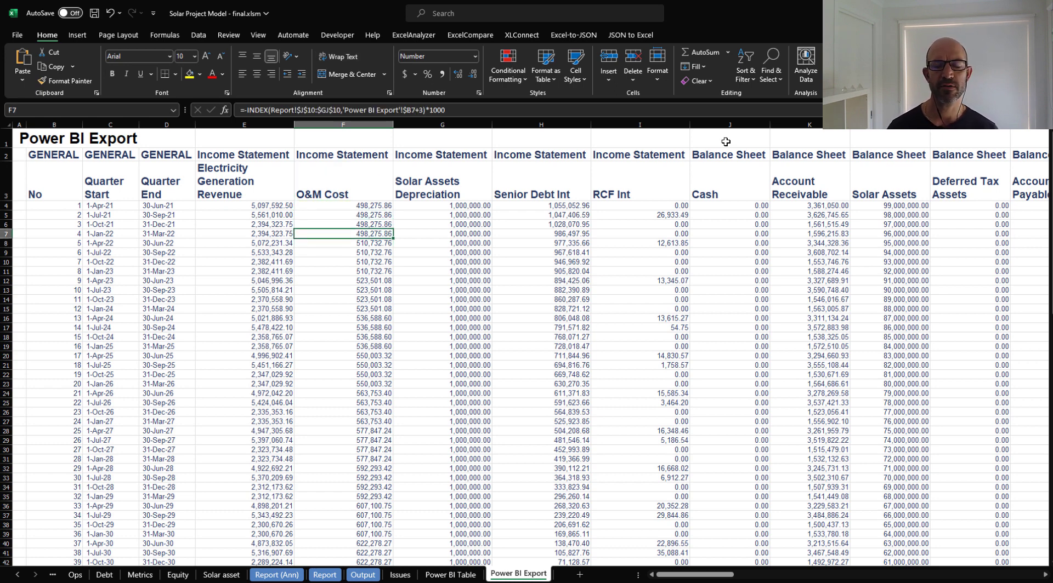
key("Up")
key("Up")
key("Up")
key("Up")
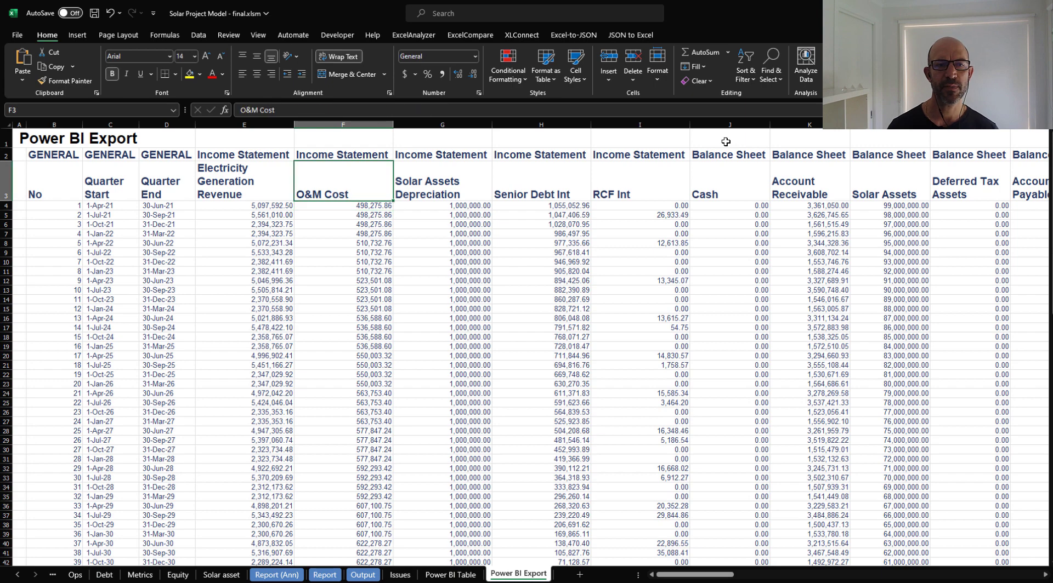
key("Right")
key("Right")
key("Right")
key("Right")
key("Right")
key("Right")
key("Right")
key("Right")
key("Right")
key("Right")
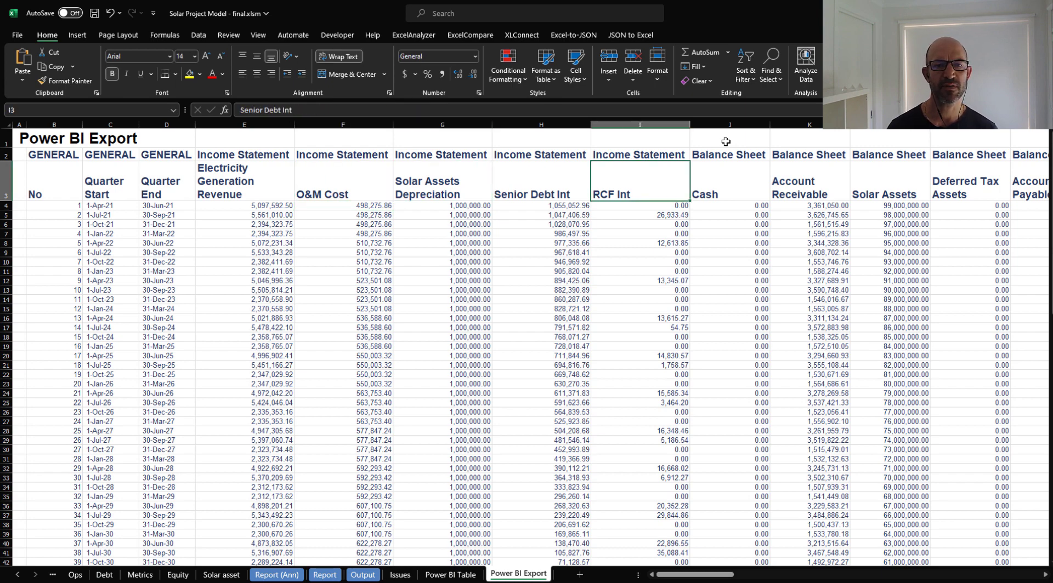
key("Right")
key("Right")
key("Right")
key("Right")
key("Right")
key("Right")
key("Right")
key("Right")
key("Right")
key("Right")
key("Right")
key("Right")
key("Right")
key("Right")
key("Right")
key("Right")
key("Right")
key("Right")
key("Right")
key("Right")
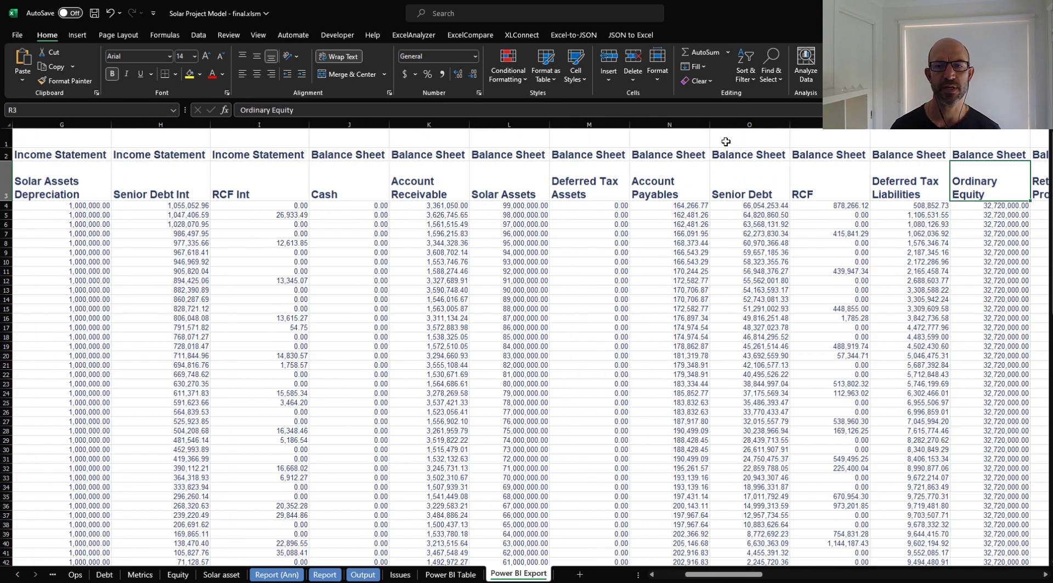
key("Left")
key("Left")
key("Left")
key("Left")
key("Left")
key("Left")
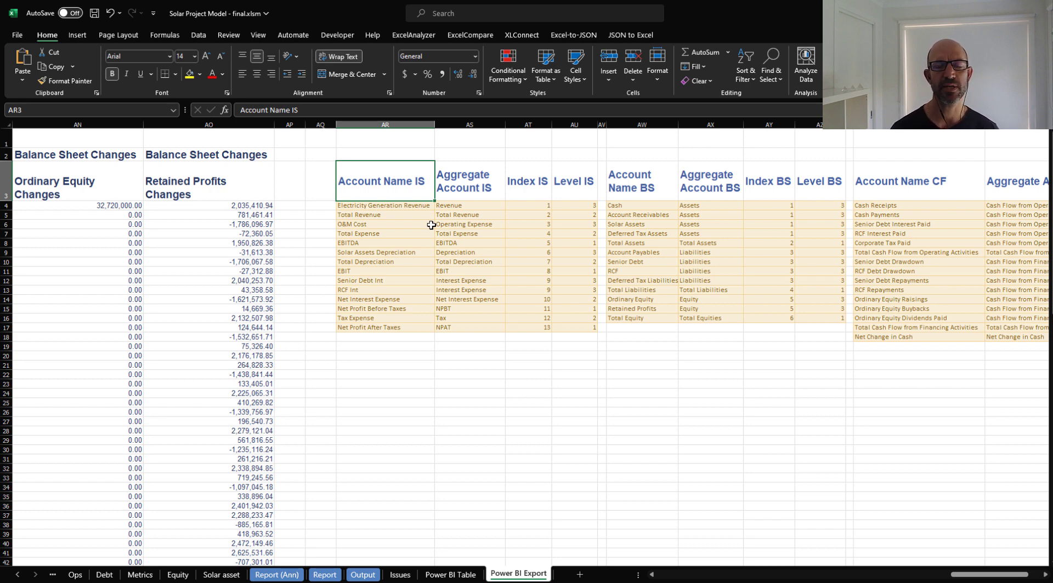
key("Right")
key("Right")
key("Right")
key("Right")
key("Right")
key("Right")
key("Right")
key("Right")
key("Right")
key("Right")
key("Right")
key("Right")
key("Right")
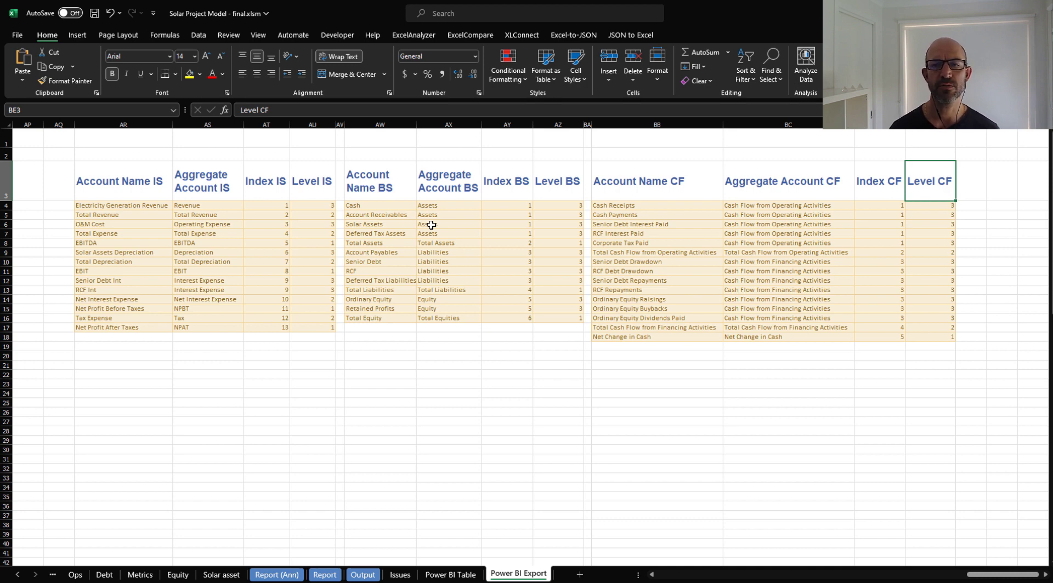
key("Left")
key("Left")
key("Left")
key("Left")
key("Left")
key("Left")
key("Left")
key("Left")
key("Left")
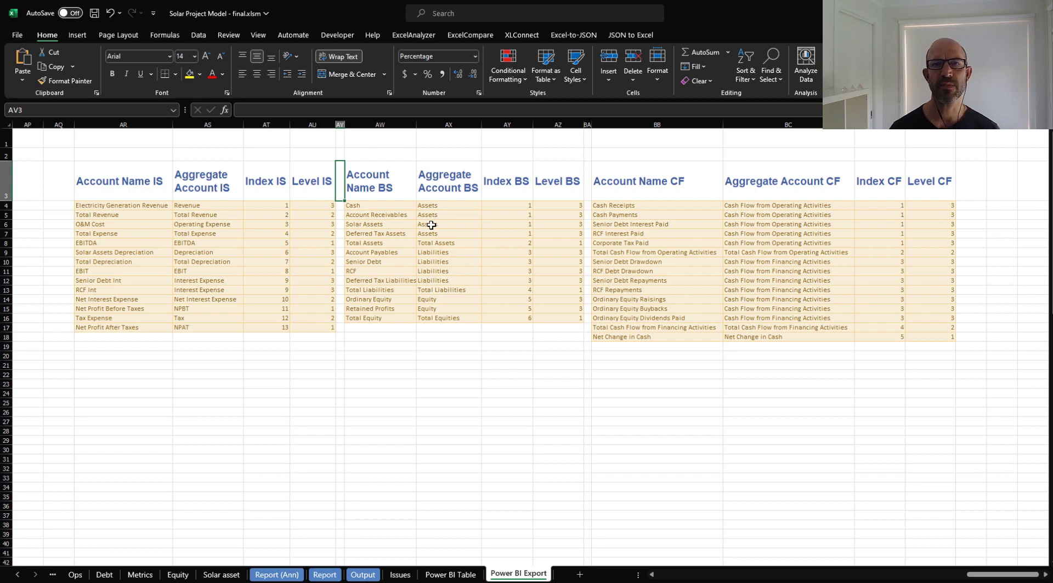
key("Left")
key("Left")
key("Left")
key("Left")
key("Left")
key("Left")
key("Left")
key("Left")
key("Left")
key("Left")
key("Left")
key("Left")
key("Left")
key("Left")
key("Left")
key("Left")
key("Left")
key("Left")
key("Left")
key("Left")
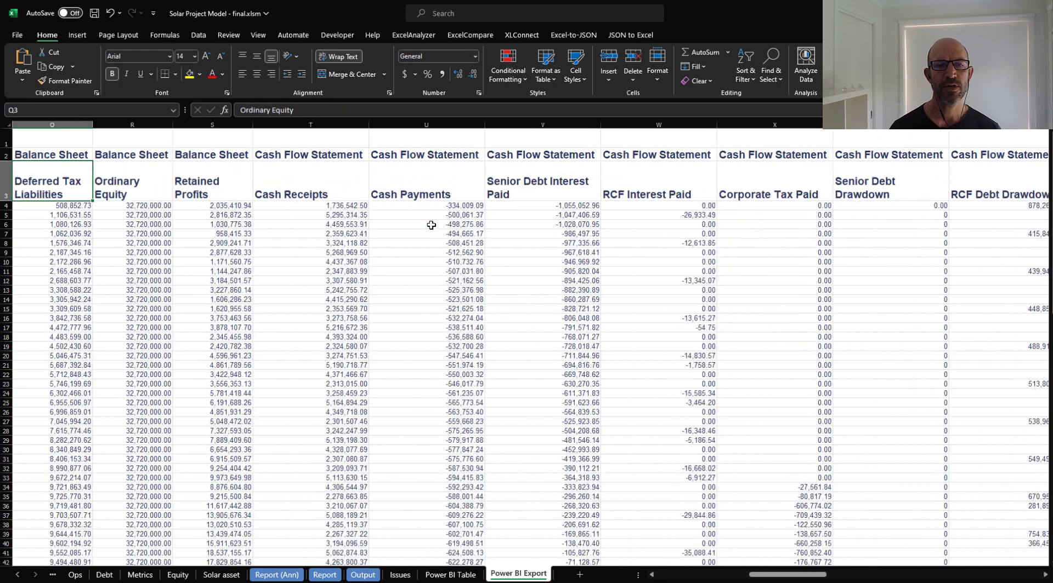
key("Left")
key("Left")
key("Left")
key("Left")
key("Left")
key("Left")
key("Left")
key("Left")
key("Left")
key("Left")
key("Left")
key("Left")
key("Left")
key("Left")
key("Left")
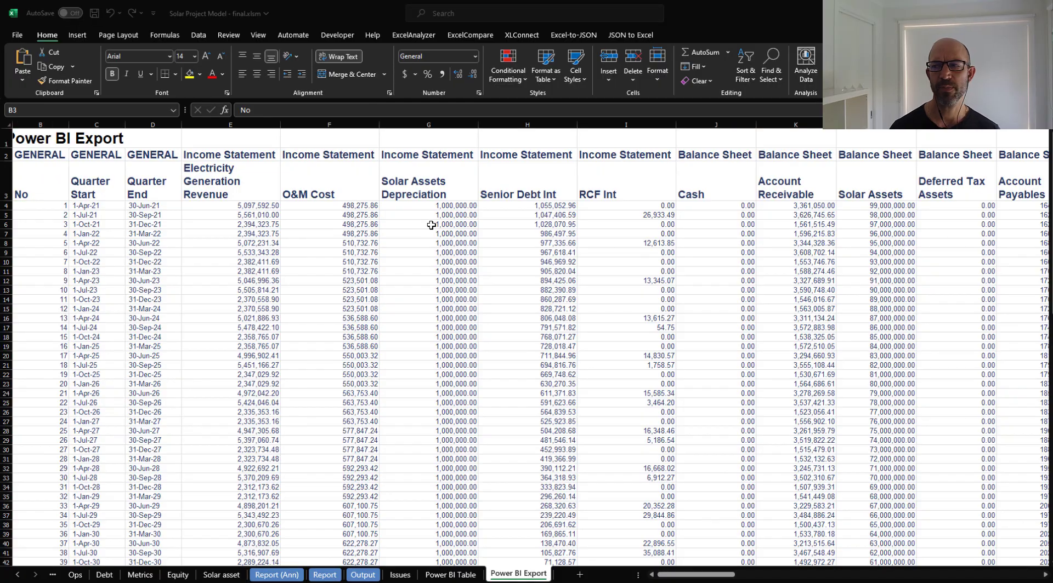
key("alt+Tab")
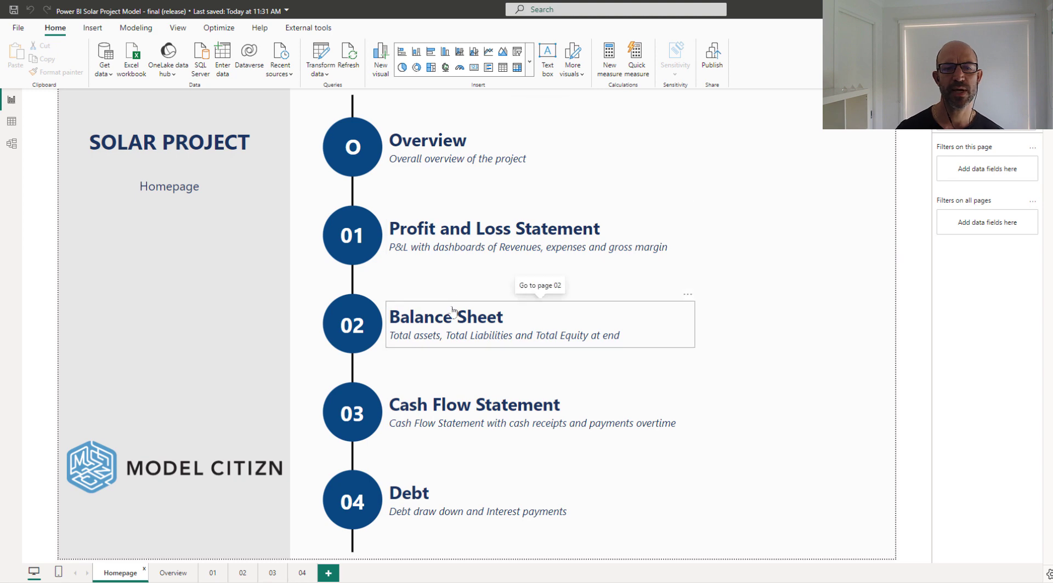
Open the Overview page of the Solar Project report from its homepage.
left_click(418, 148, "ctrl")
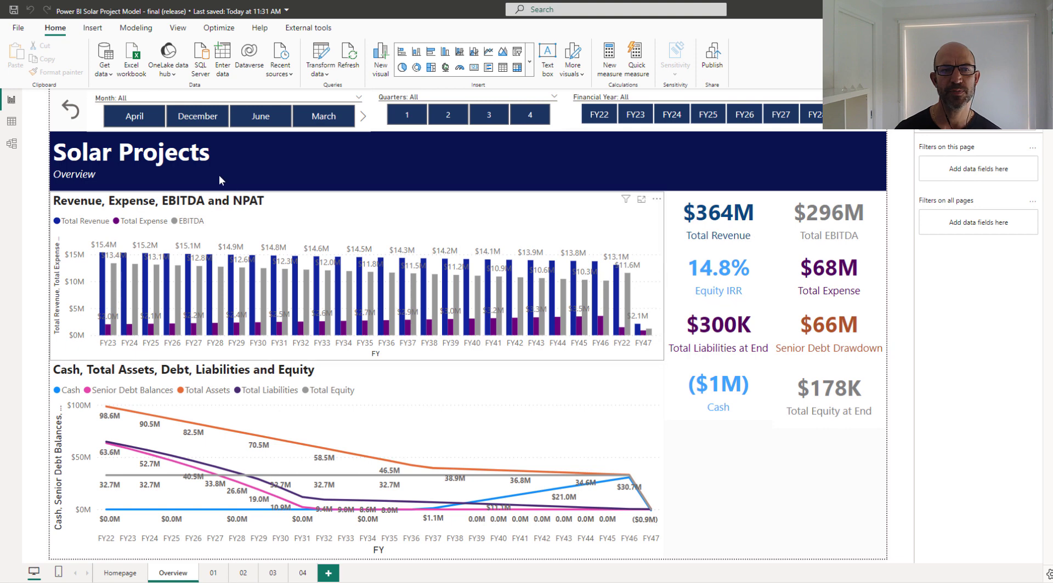
Filter the Overview to quarter 2 of FY25 and FY27.
left_click(451, 116)
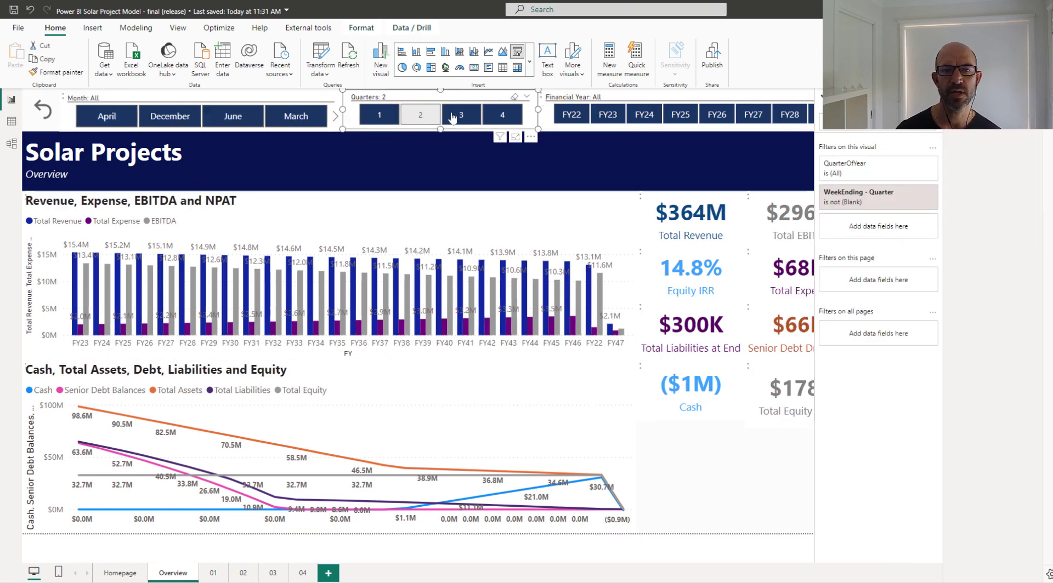
left_click(644, 113)
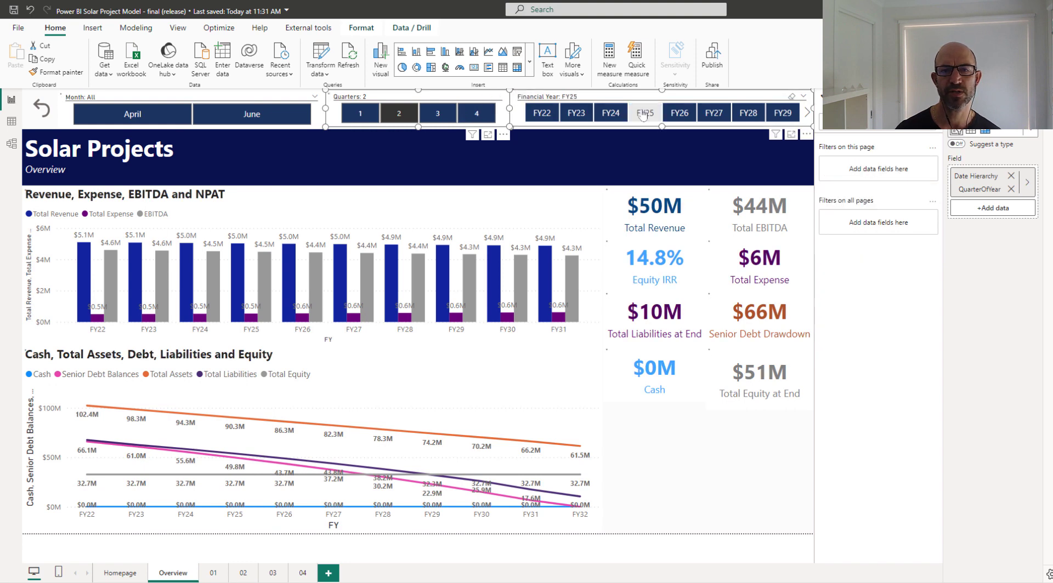
left_click(714, 113)
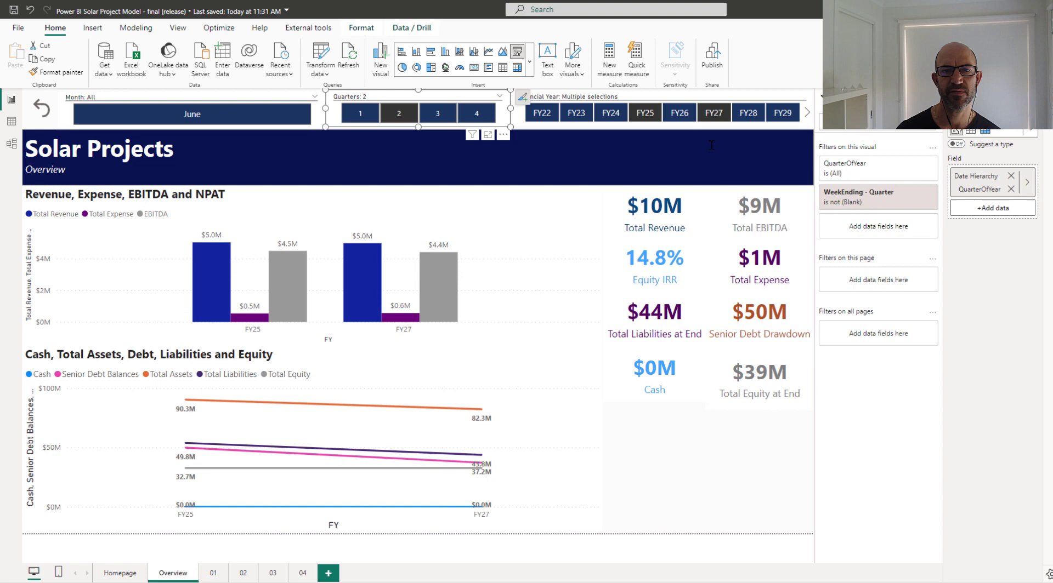
Clear the quarter and financial year slicers to show all periods, then revisit Homepage and Overview.
left_click(406, 114)
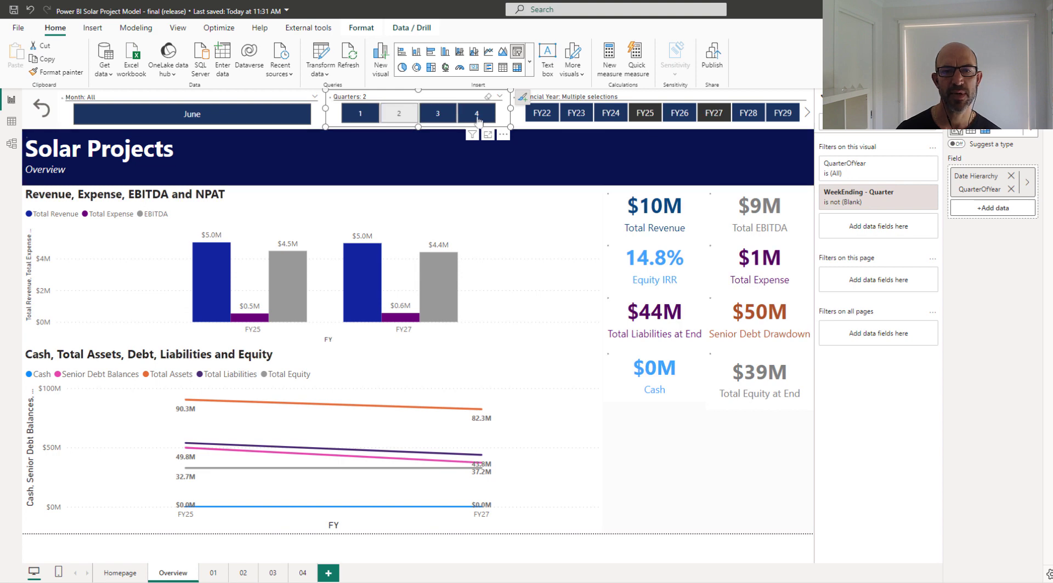
left_click(637, 115)
left_click(636, 114)
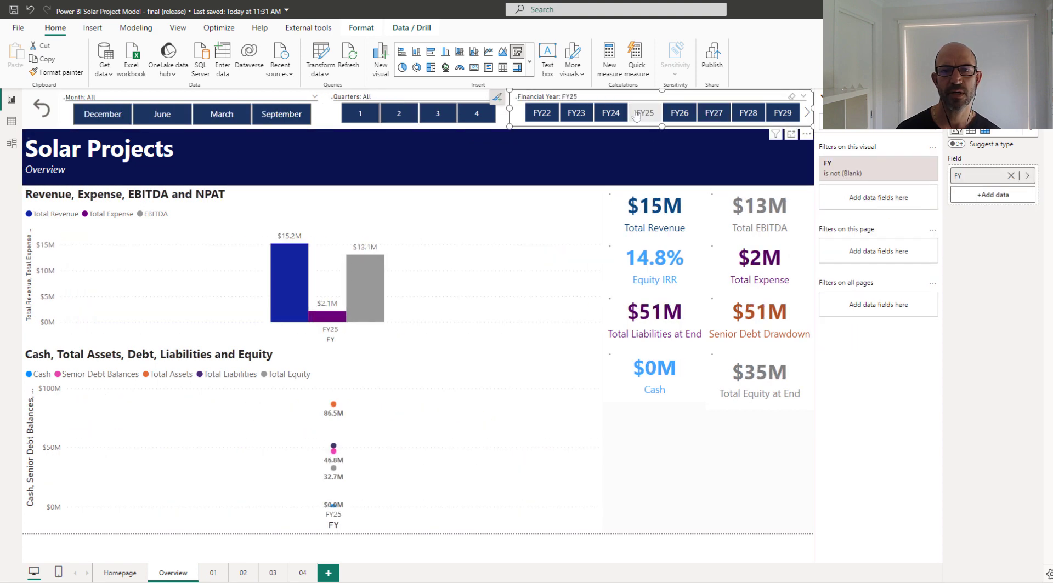
left_click(636, 114)
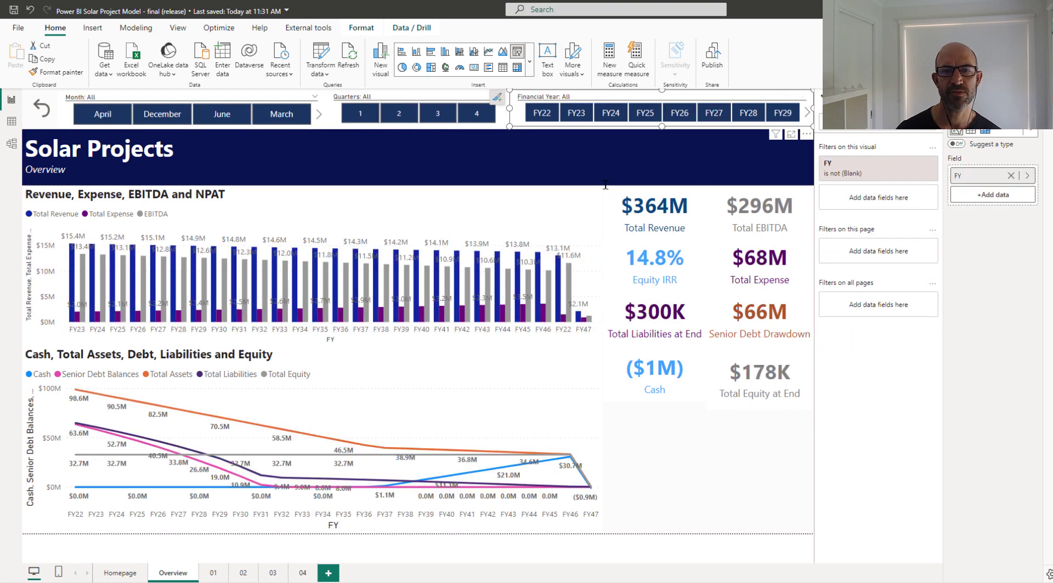
left_click(111, 576)
left_click(168, 576)
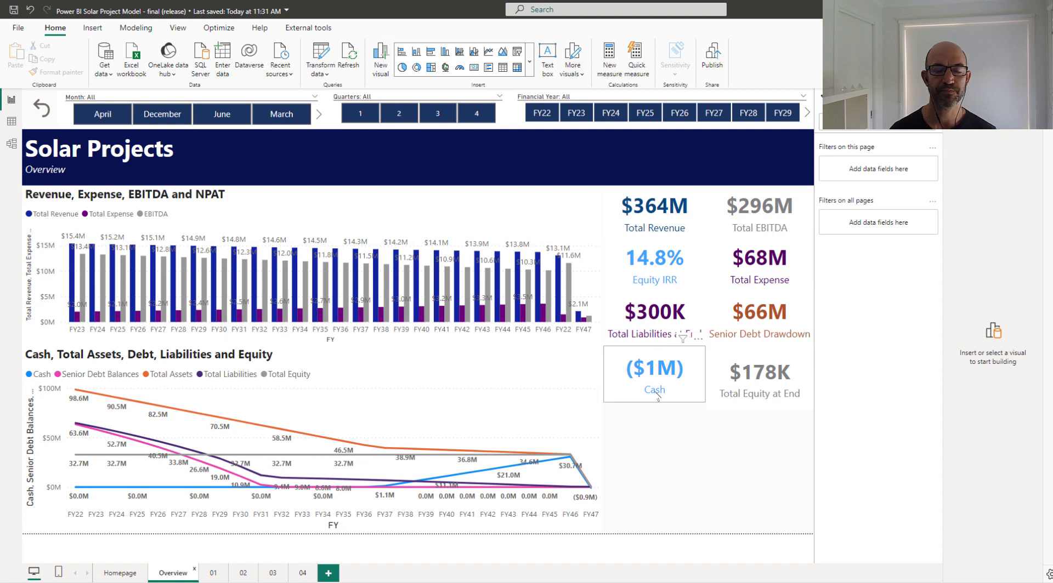
Return to Excel and bring up the InpC scenario inputs sheet, glancing at Power BI meanwhile.
key("alt+Tab")
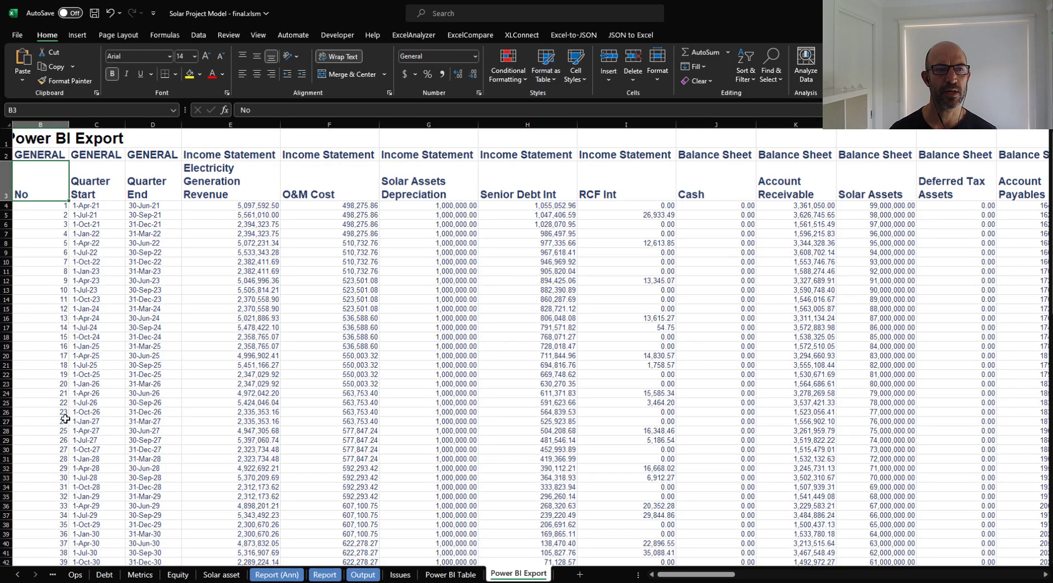
left_click(18, 575)
left_click(18, 574)
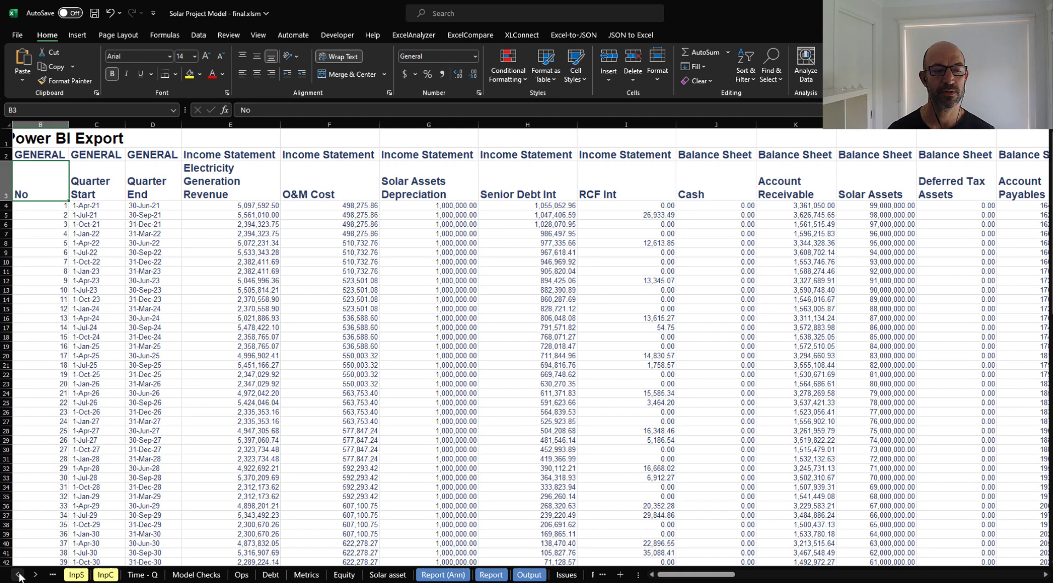
left_click(18, 575)
left_click(157, 575)
left_click(185, 575)
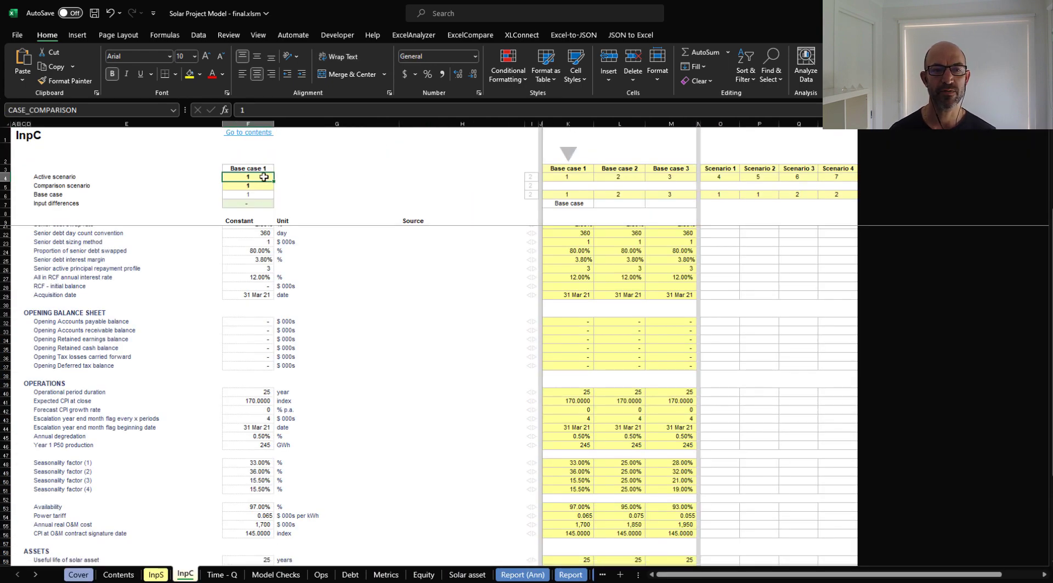
key("alt+Tab")
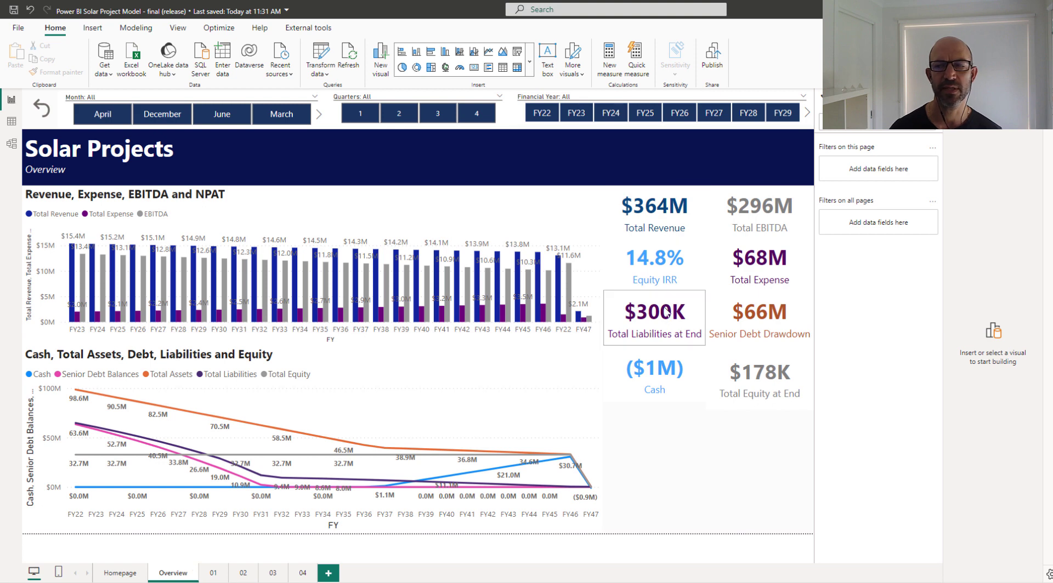
key("alt+Tab")
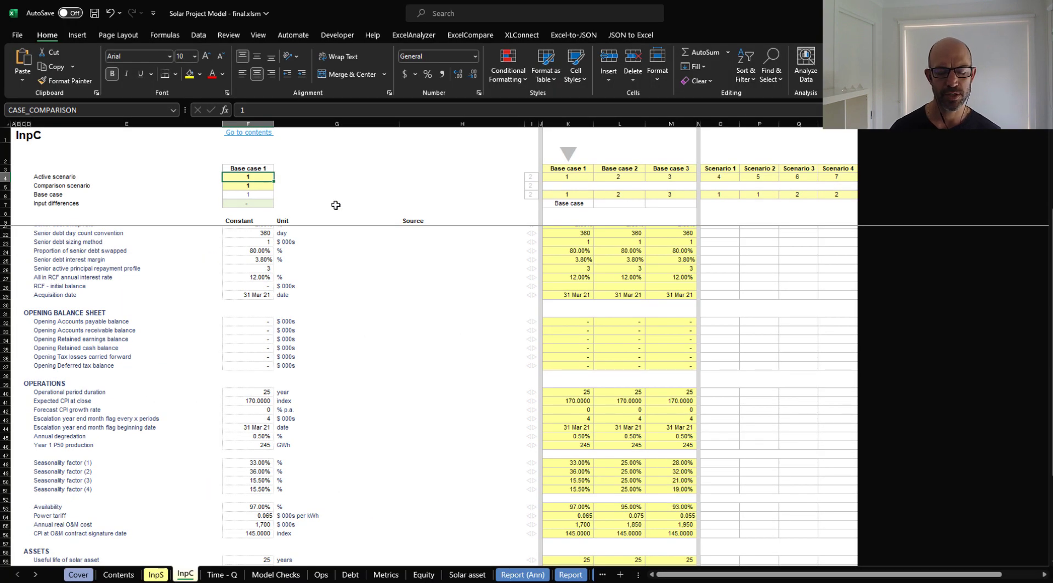
Set the Active scenario to 2 (Base case 2) and save the workbook.
type("2")
key("ctrl+Return")
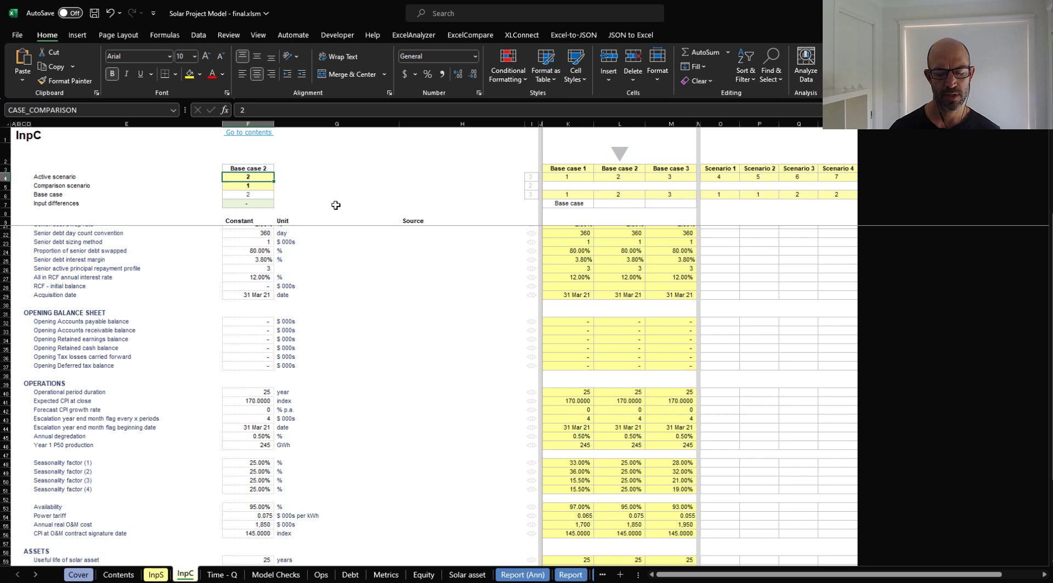
key("ctrl+s")
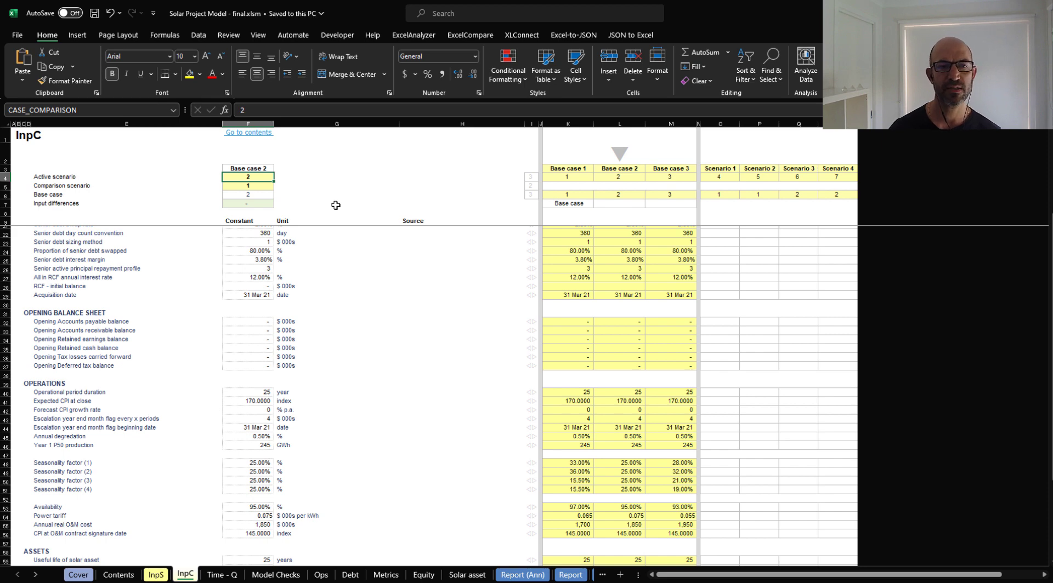
key("alt+Tab")
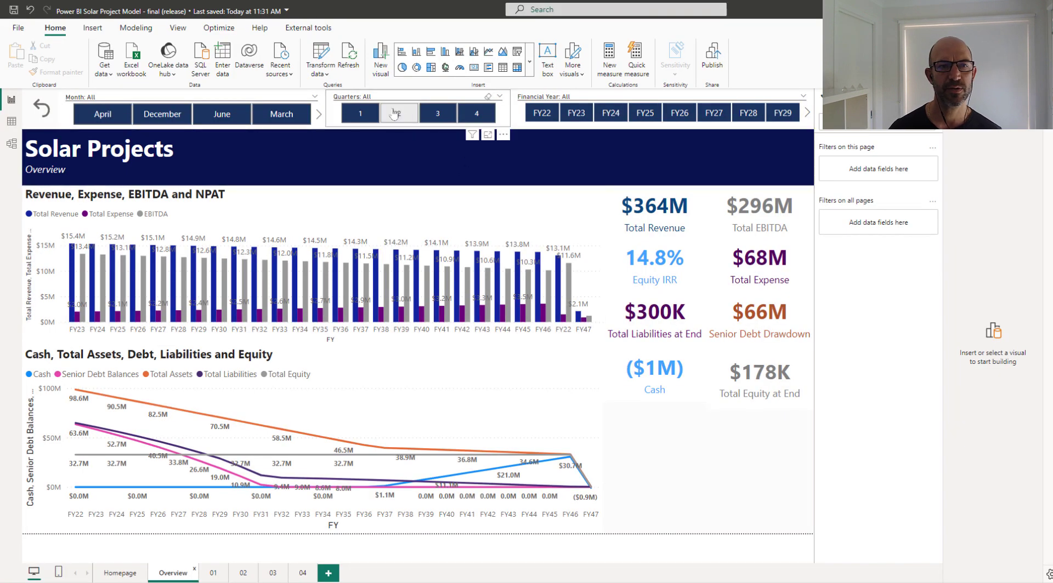
Refresh the Power BI data so the Overview shows $411M revenue and 18.4% equity IRR.
left_click(347, 57)
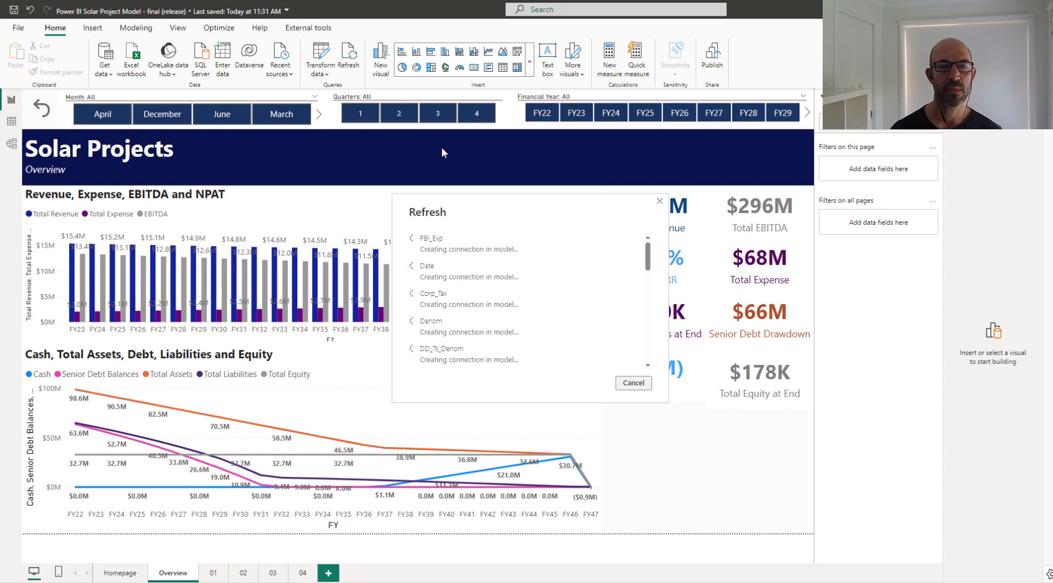
left_click_drag(497, 201, 407, 193)
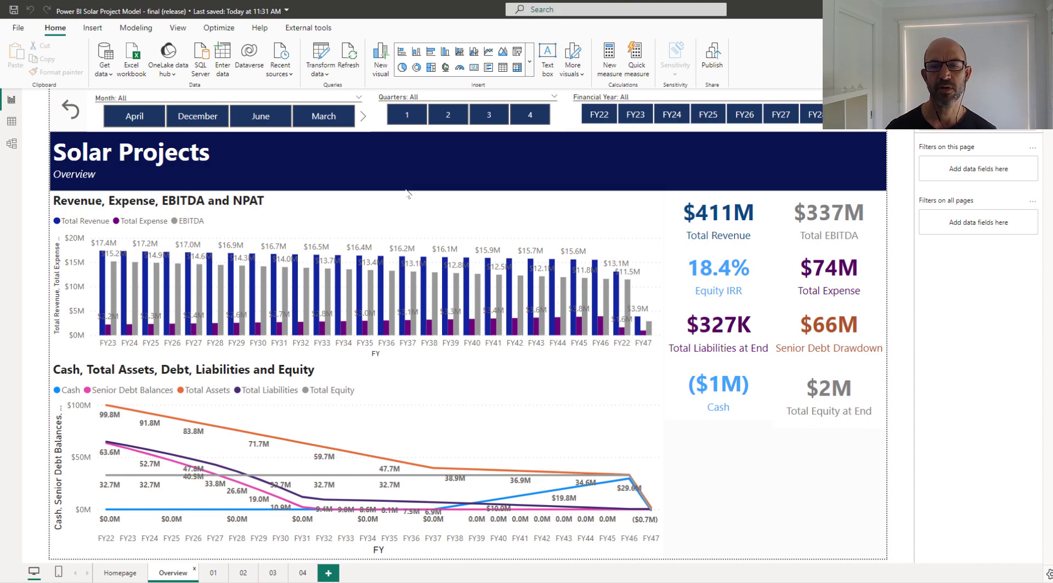
key("alt+Tab")
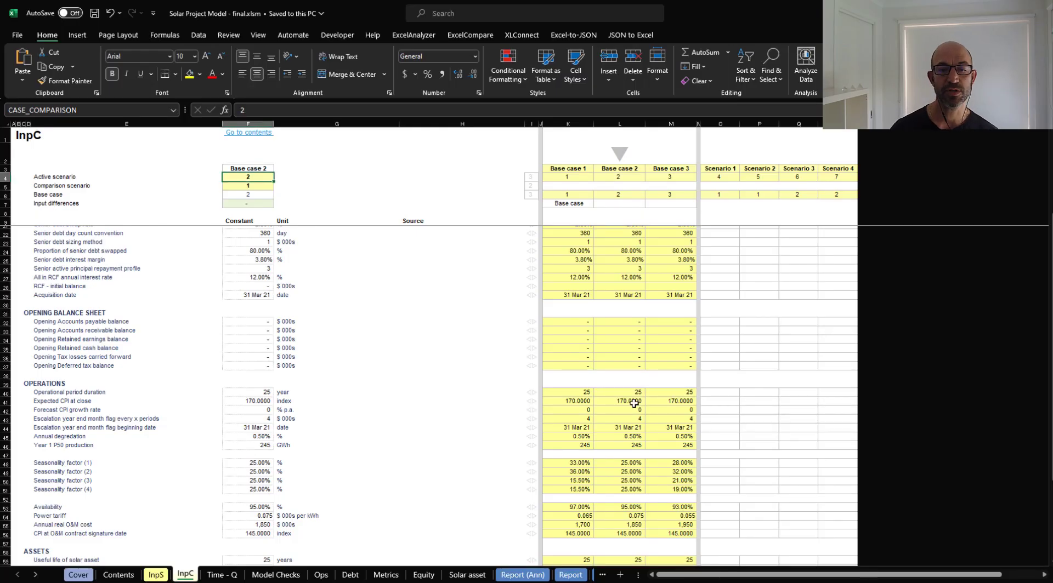
Inspect the base case operational period, availability, power tariff and annual O&M cost inputs.
left_click(631, 395)
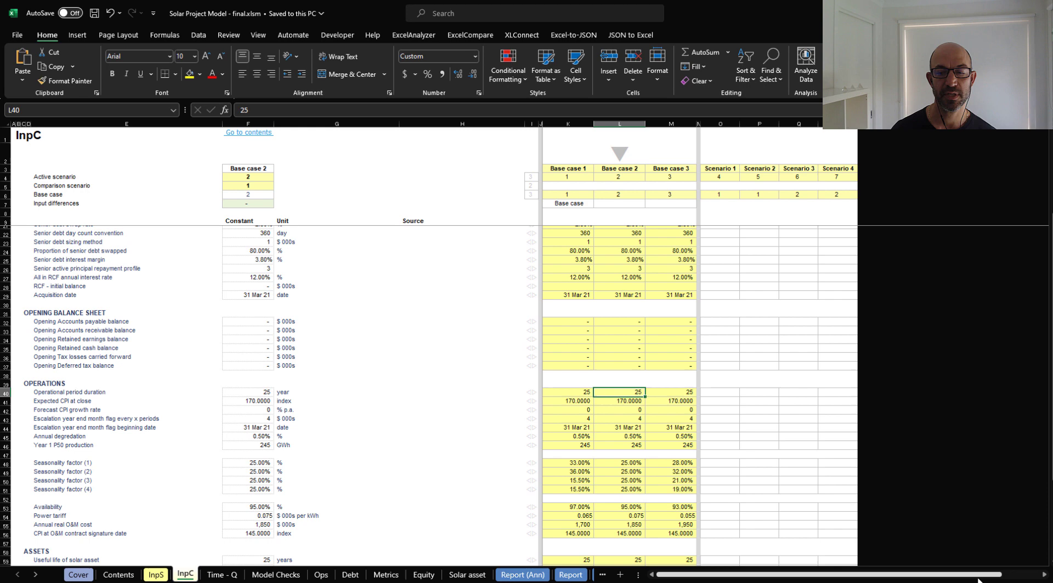
scroll(905, 541, "up", 1)
scroll(905, 542, "up", 1)
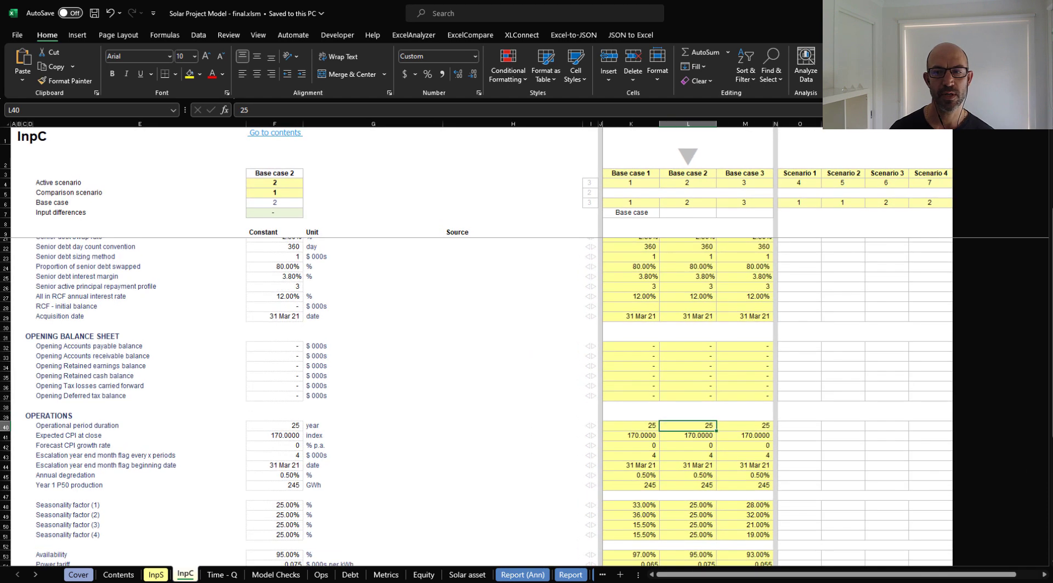
left_click_drag(1050, 269, 1050, 287)
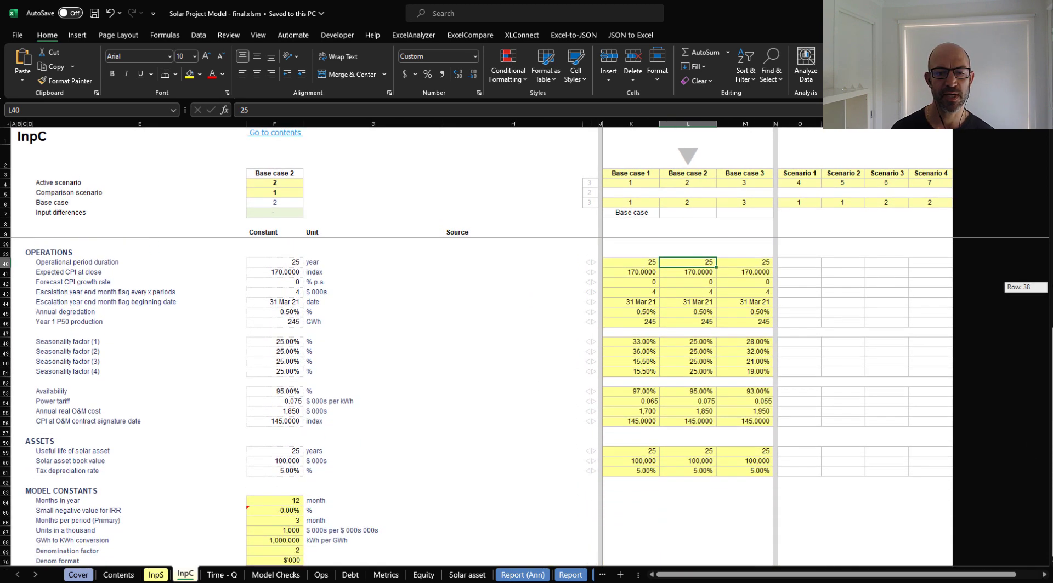
left_click(695, 392)
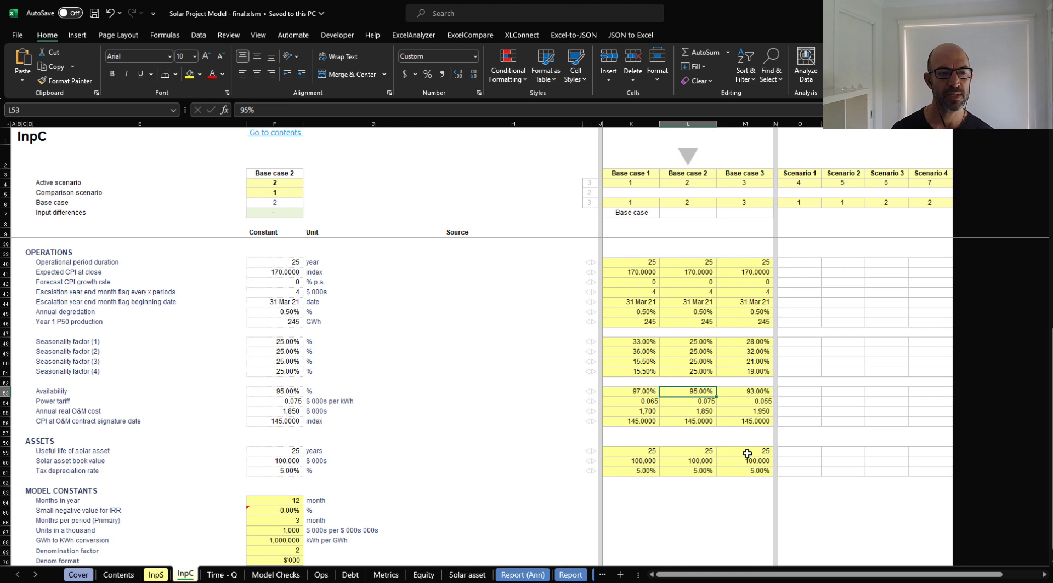
key("Left")
key("Right")
key("Down")
key("Left")
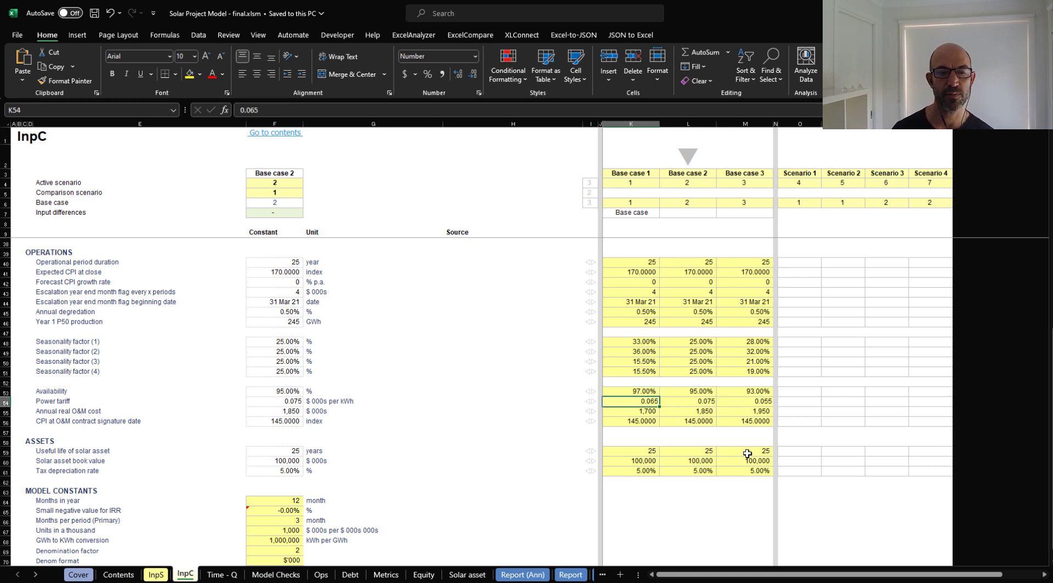
key("Right")
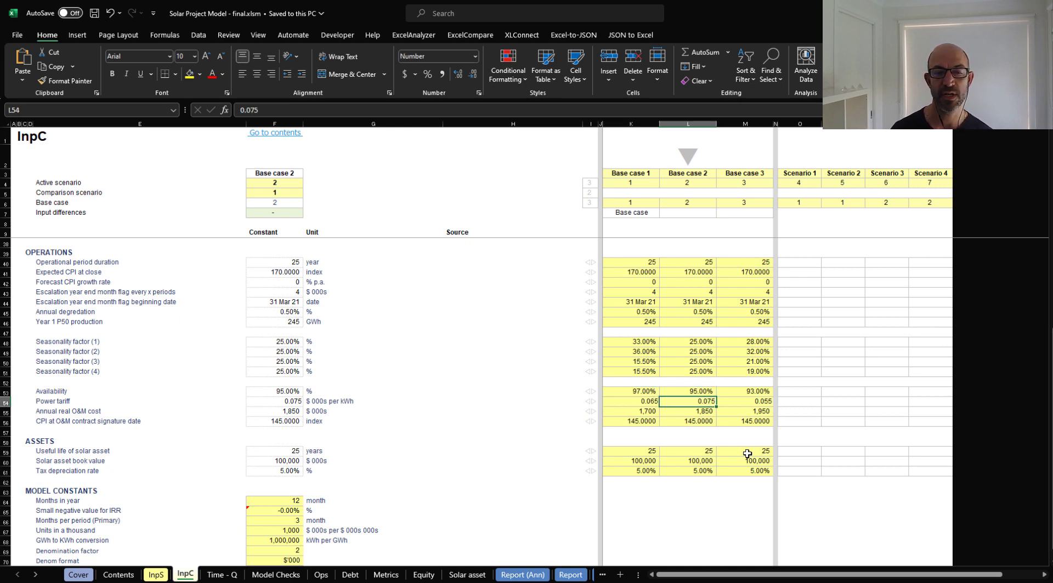
key("Down")
key("Left")
key("Right")
key("Right")
key("Left")
key("Left")
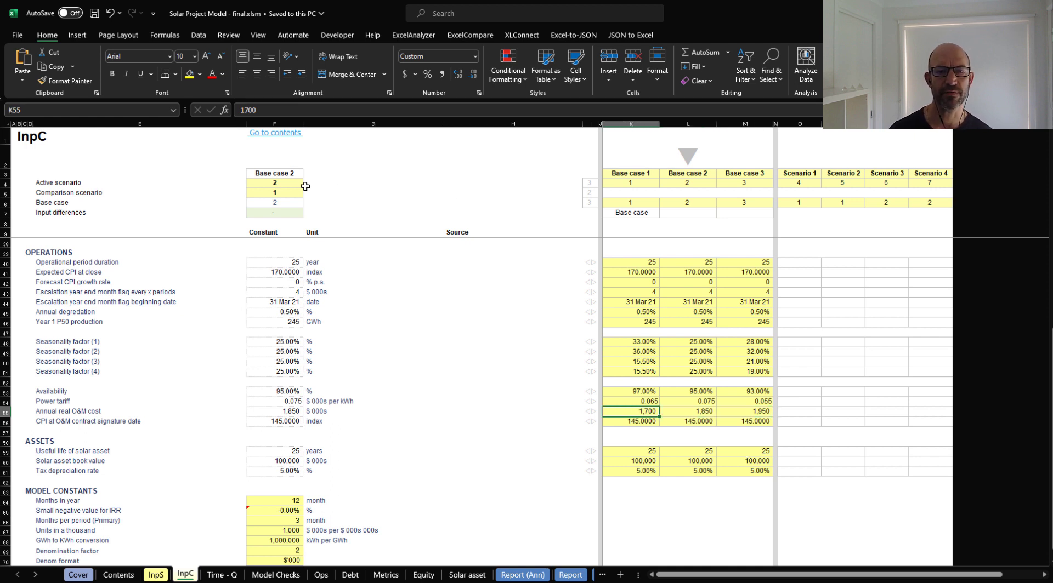
Set the Active scenario to 3 (Base case 3) and save the workbook.
left_click(287, 183)
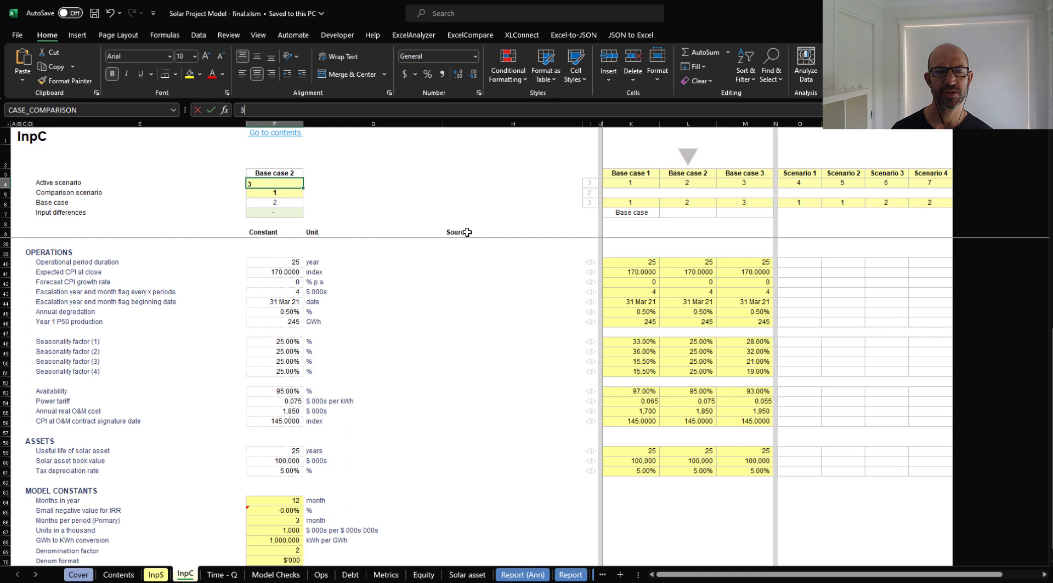
key("Return")
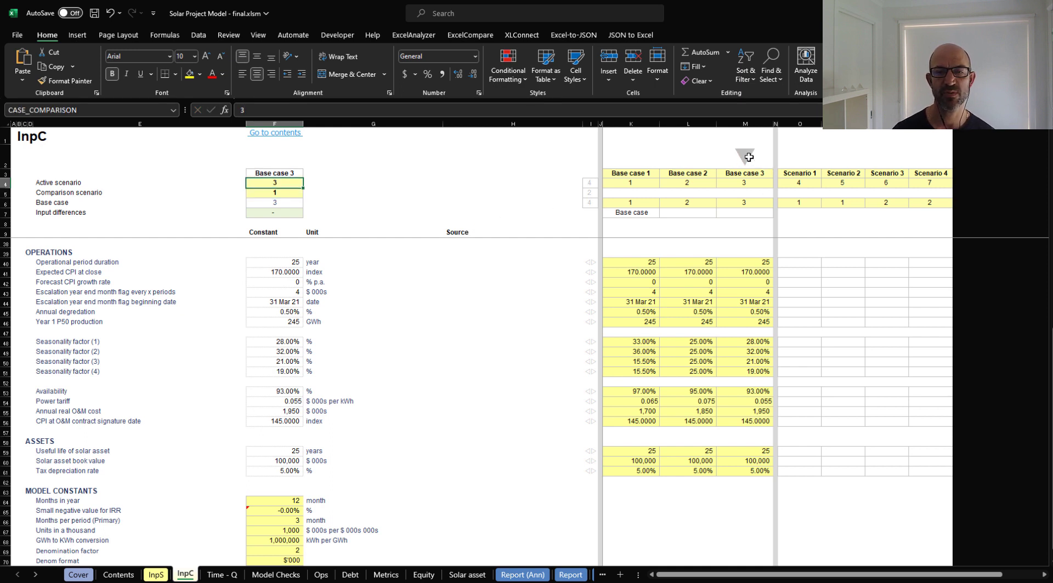
key("ctrl+s")
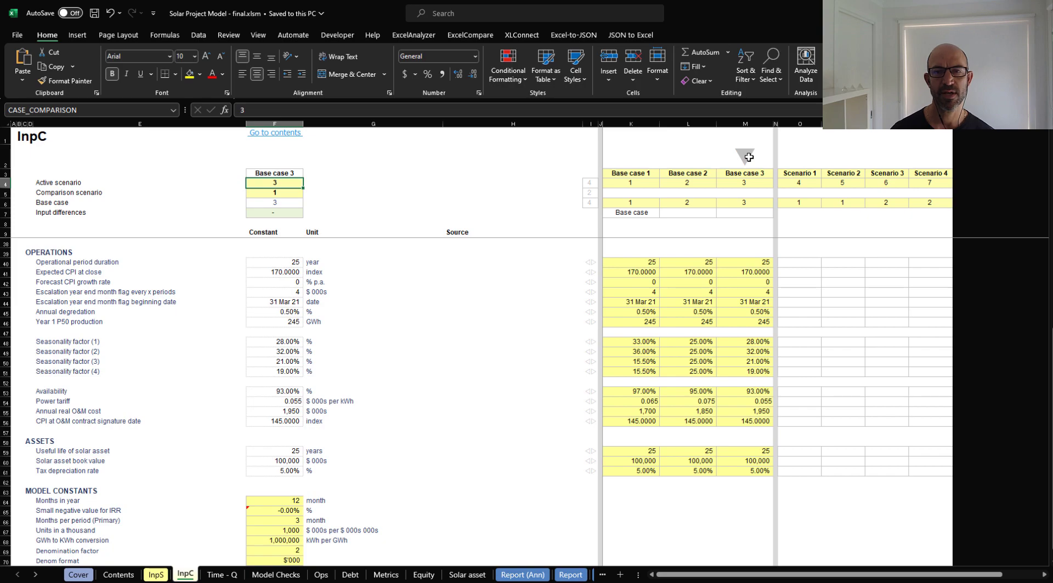
Refresh Power BI for Base case 3 ($295M revenue) and open page 04, Debt draw down and Interests.
key("alt+Tab")
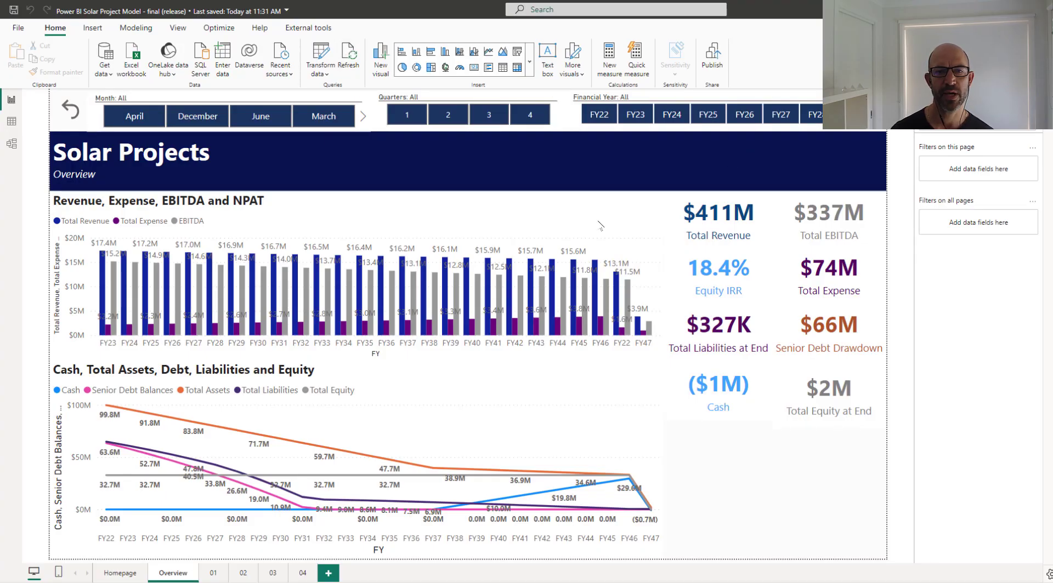
key("alt+h")
key("r")
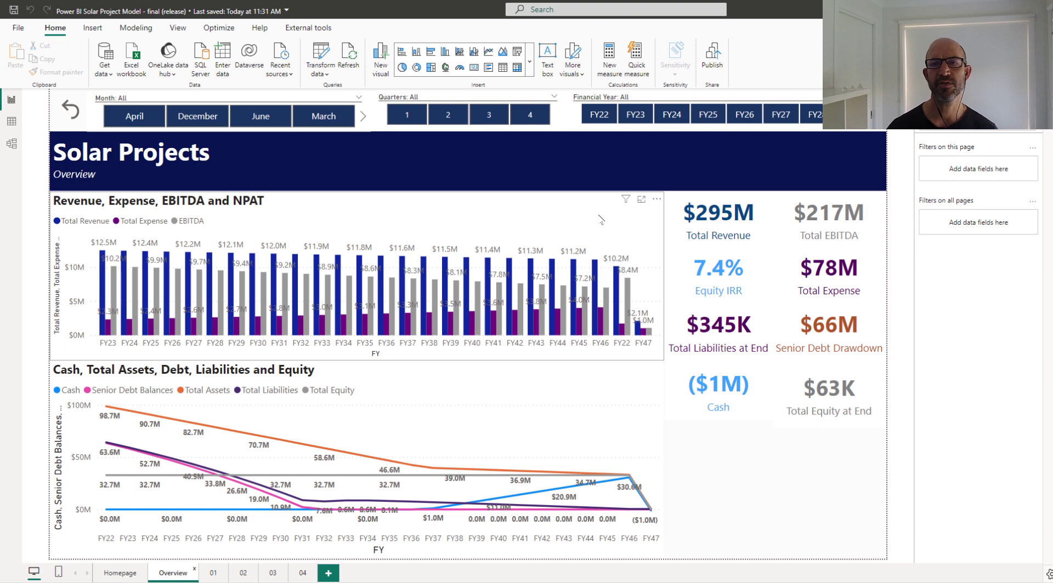
left_click(299, 573)
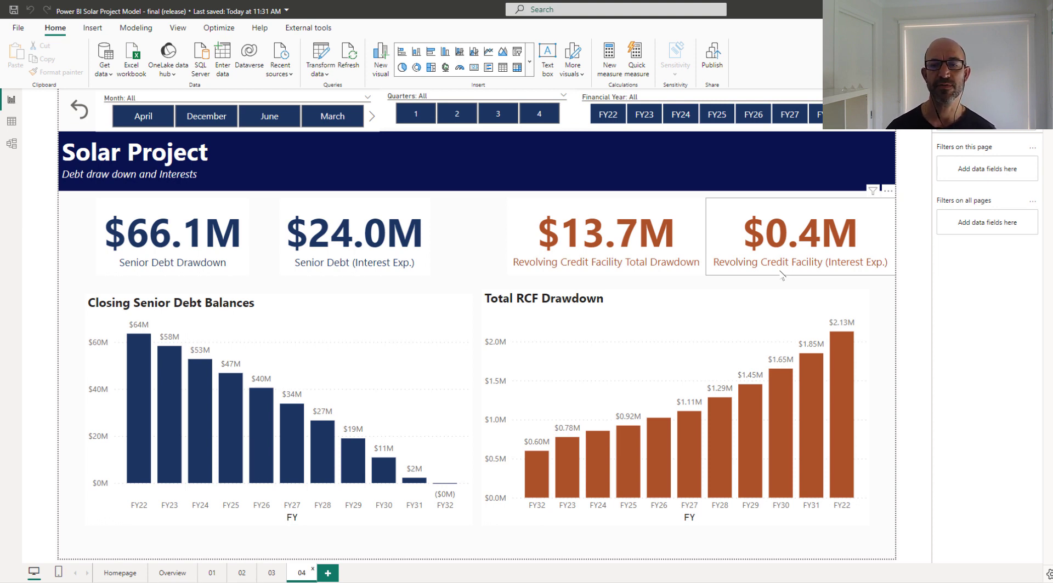
Enter 2 in Excel's Active scenario cell F4 to make Base case 2 active.
key("alt+Tab")
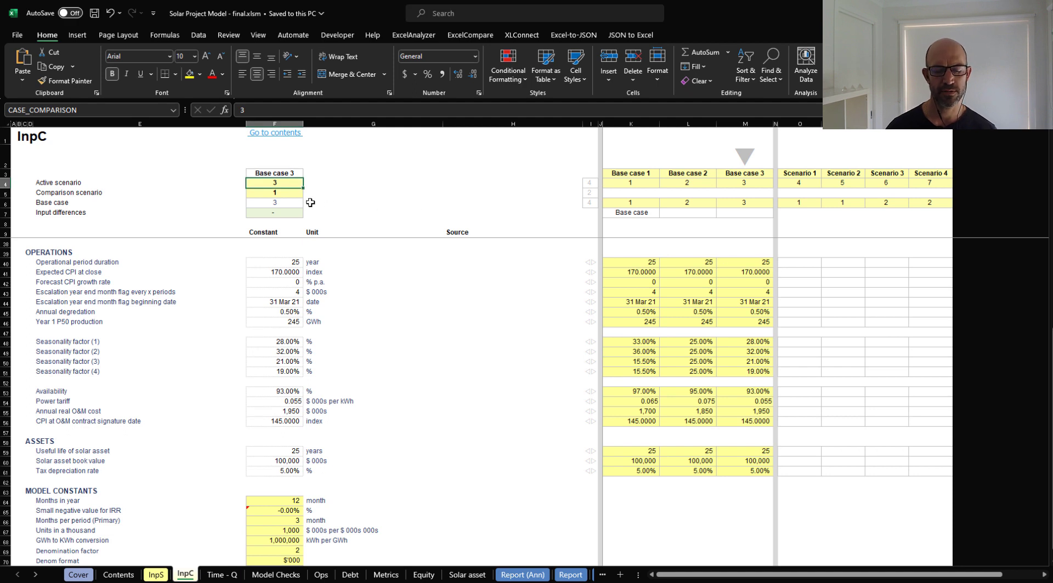
type("2")
key("Return")
key("Up")
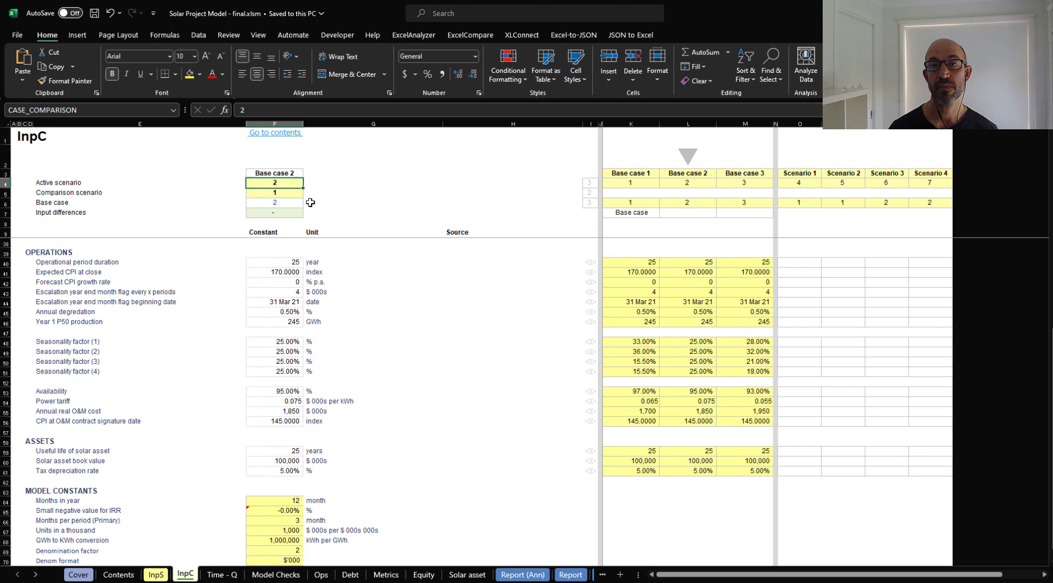
key("alt+Tab")
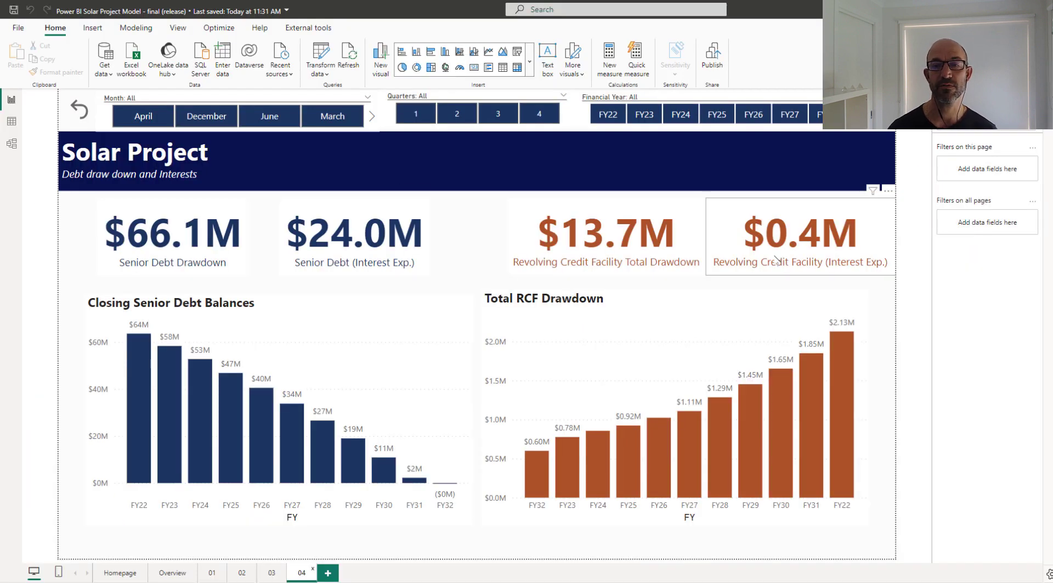
Refresh the Power BI report so the revolver drawdown shows $1.2M with $0.0M interest.
left_click(352, 62)
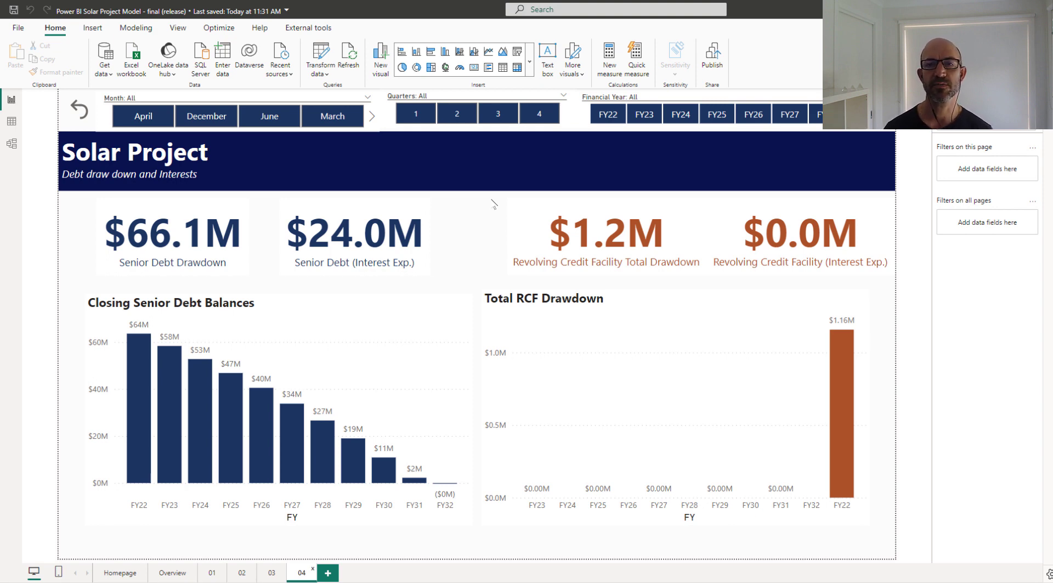
key("alt+Tab")
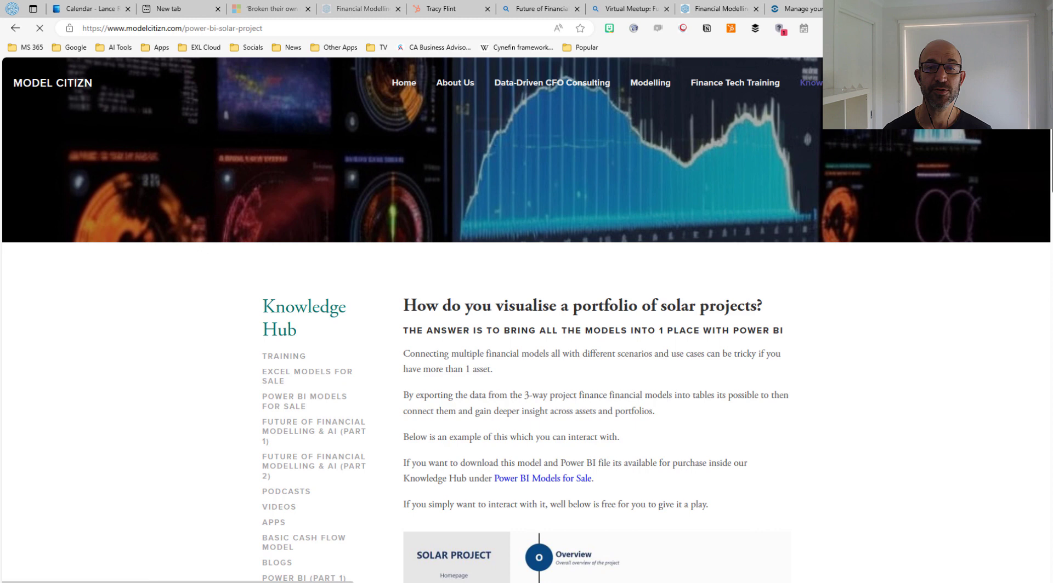
Scroll to the embedded solar report, open its Overview page and close the Messenger chat.
scroll(527, 329, "down", 3)
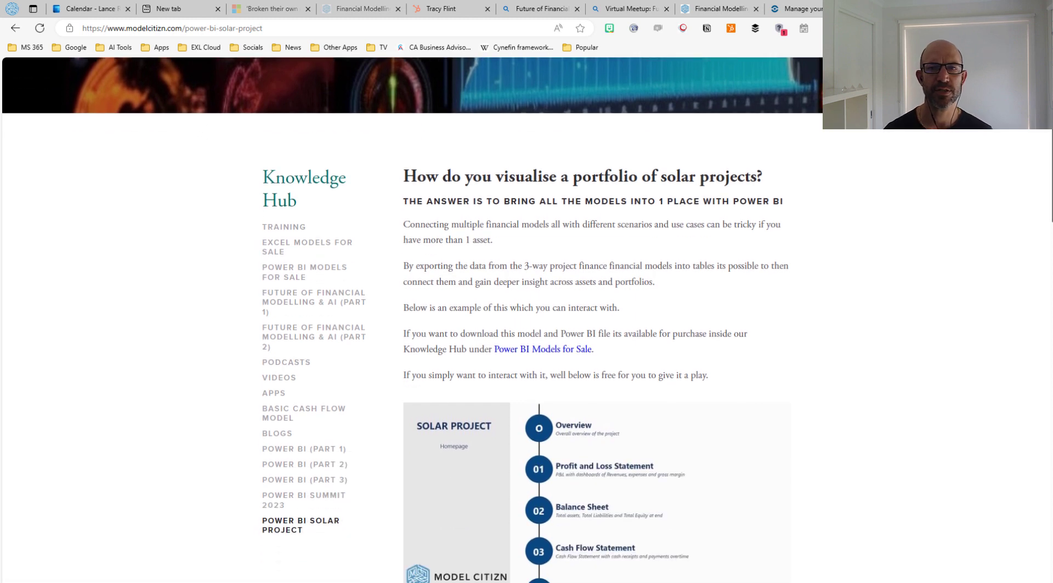
scroll(527, 329, "down", 2)
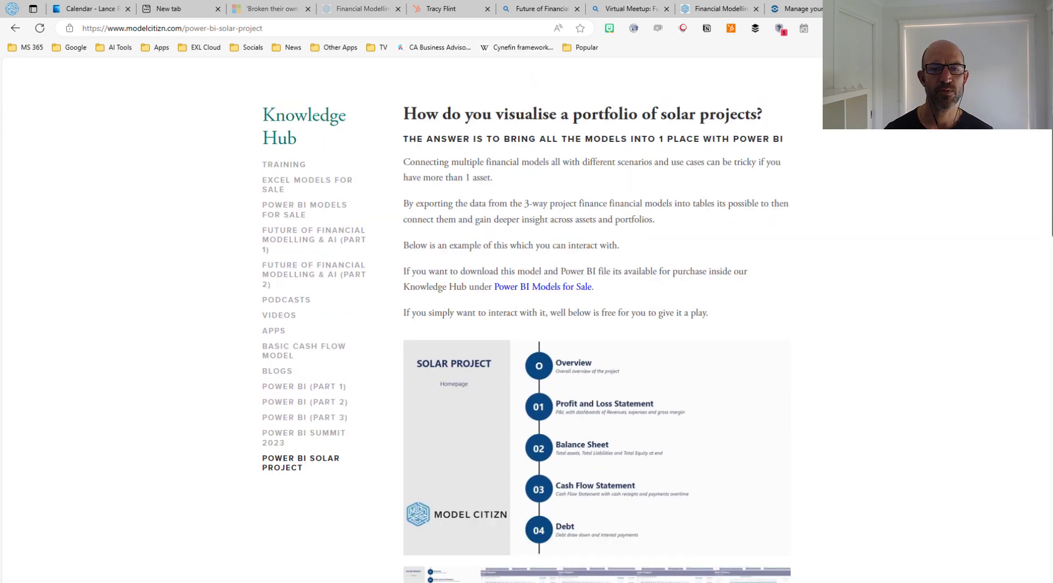
scroll(526, 329, "down", 3)
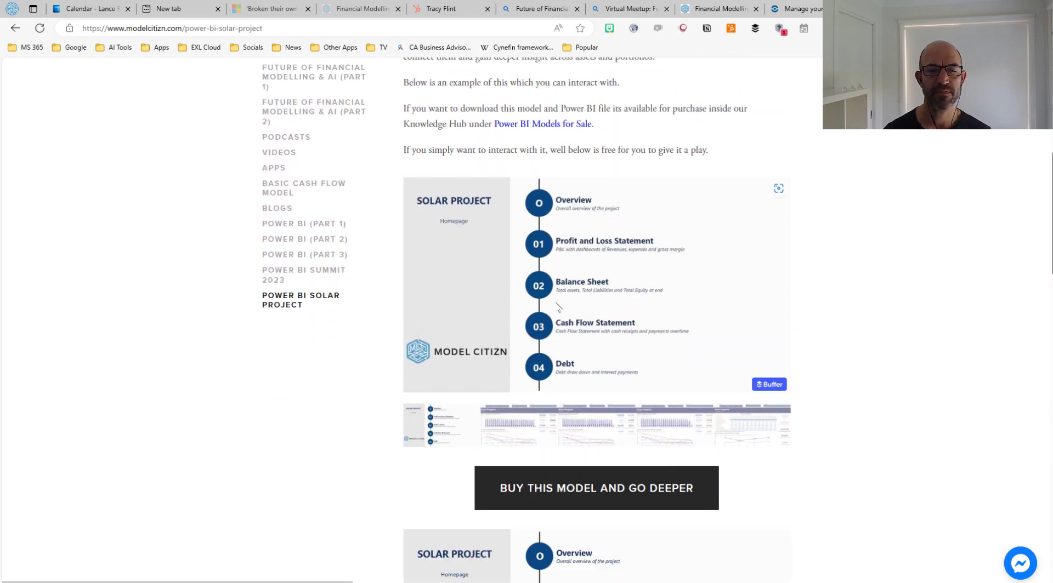
left_click(512, 425)
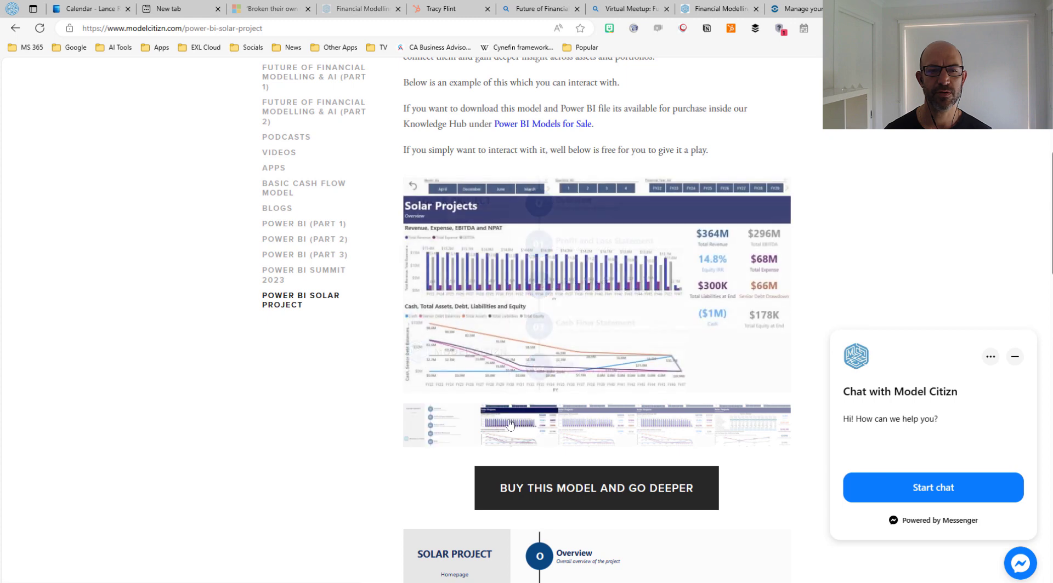
left_click(578, 427)
left_click(1015, 357)
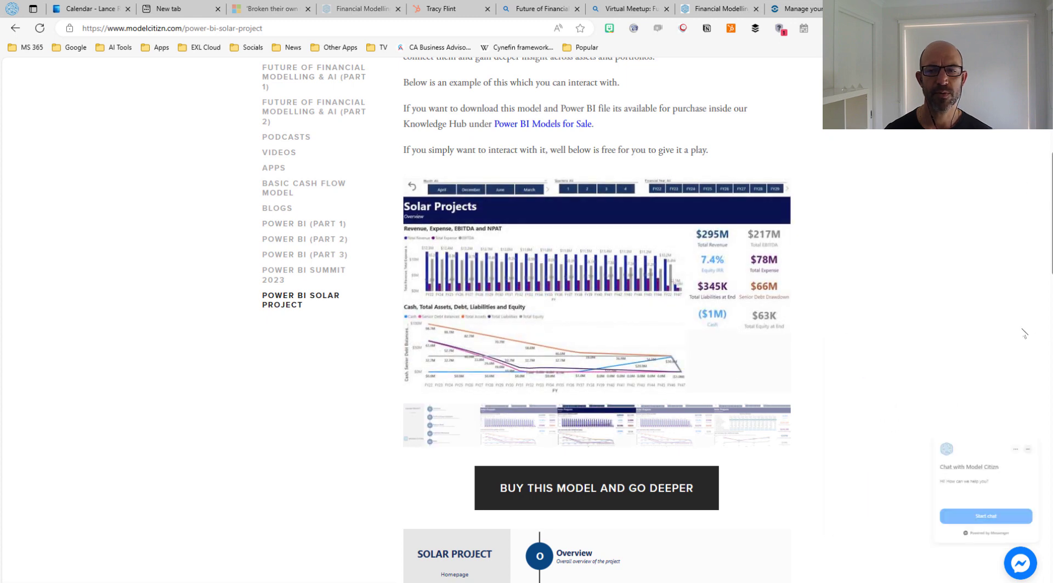
scroll(779, 482, "down", 6)
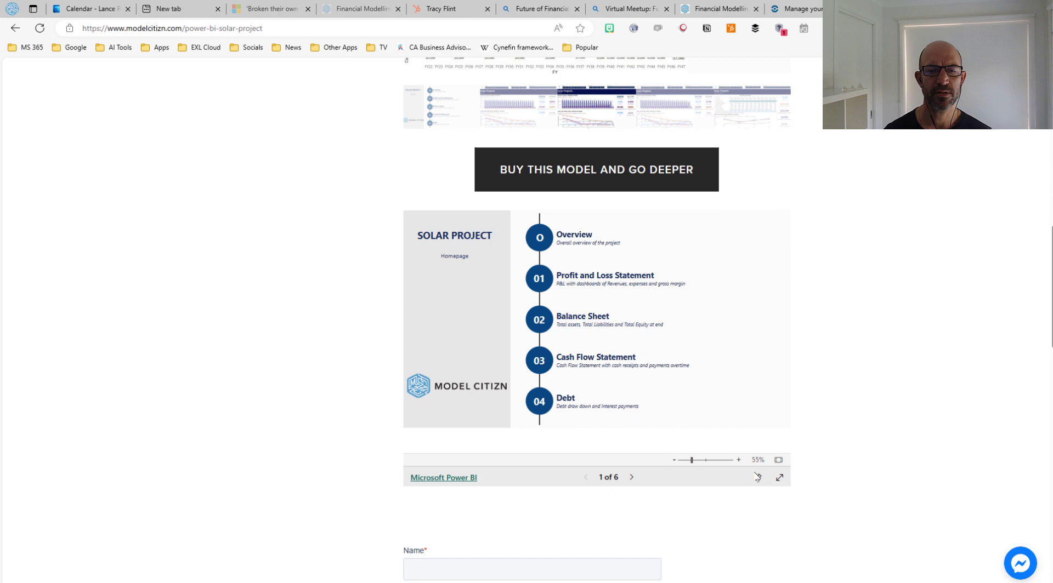
Show the embedded report full screen, visit Overview, return to Homepage, then exit with Esc.
left_click(780, 479)
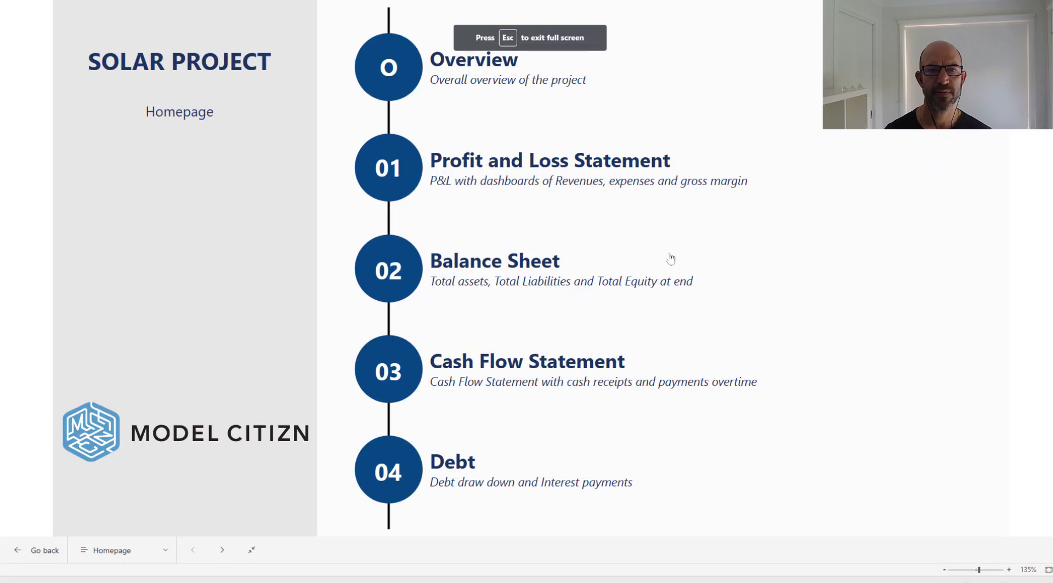
left_click(432, 82)
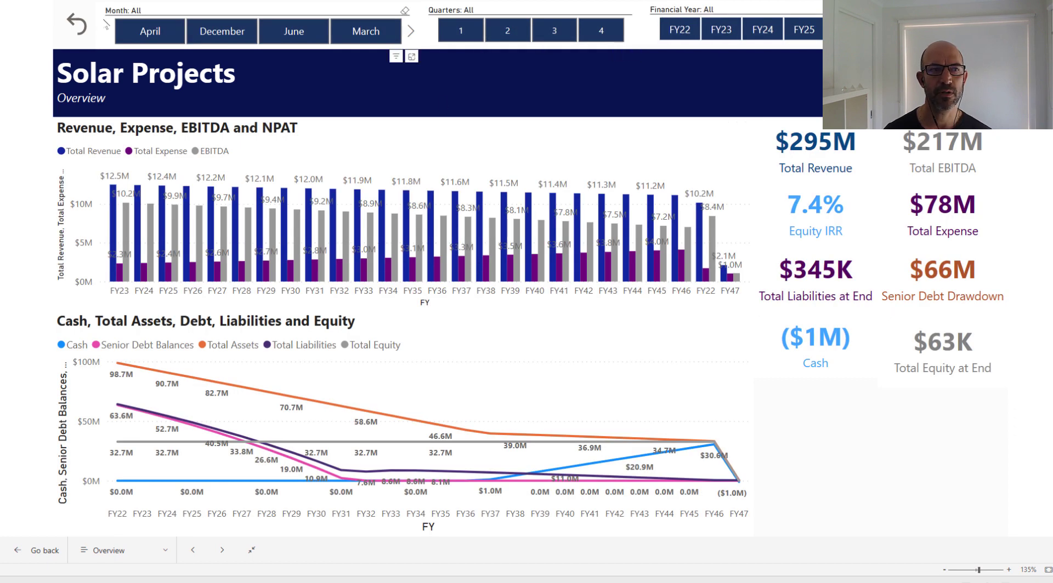
left_click(80, 26)
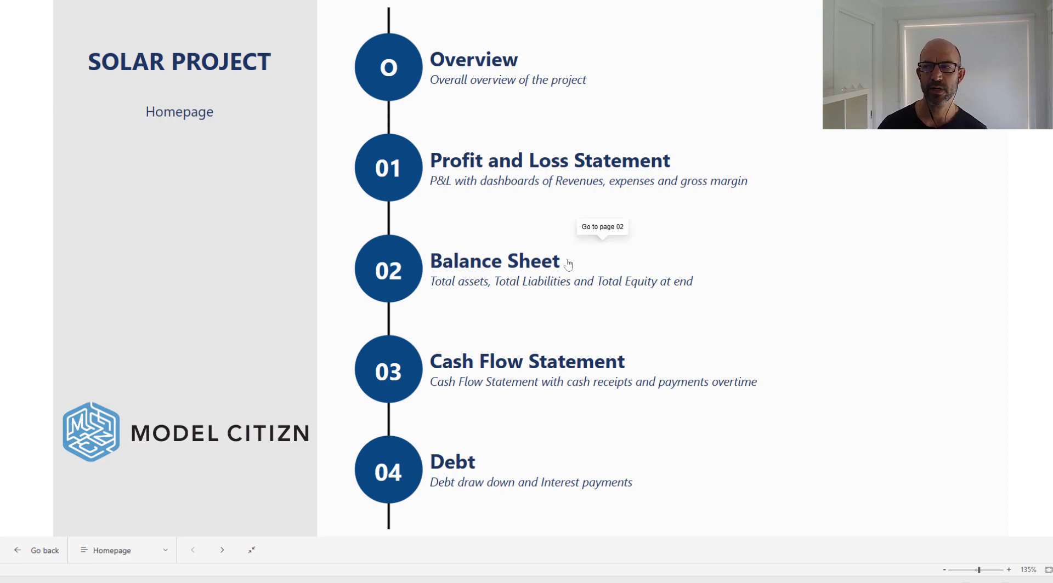
key("Escape")
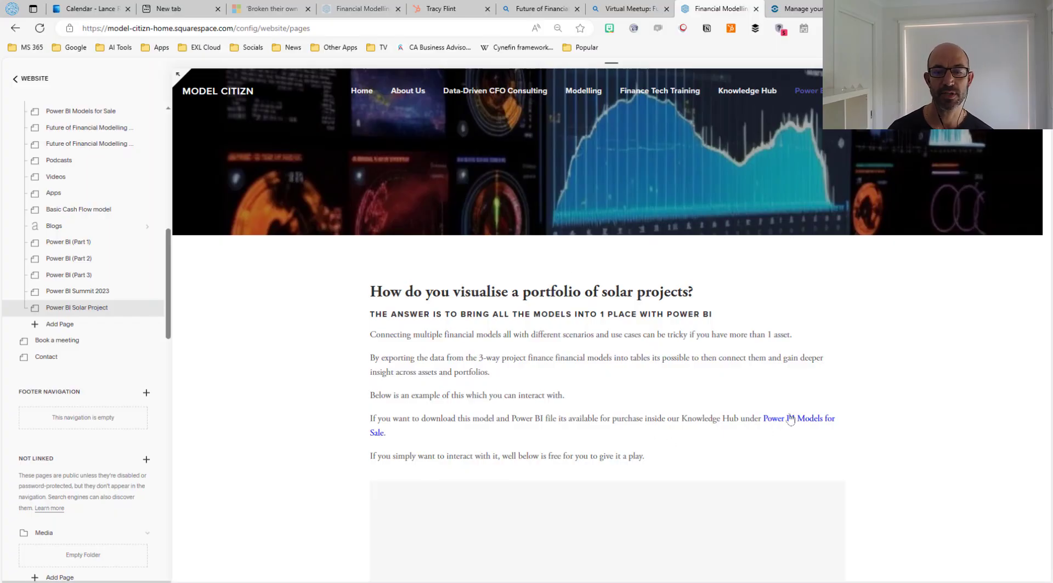
Follow 'BUY THIS MODEL AND GO DEEPER' from the live solar page and browse the Power BI models.
key("ctrl+Tab")
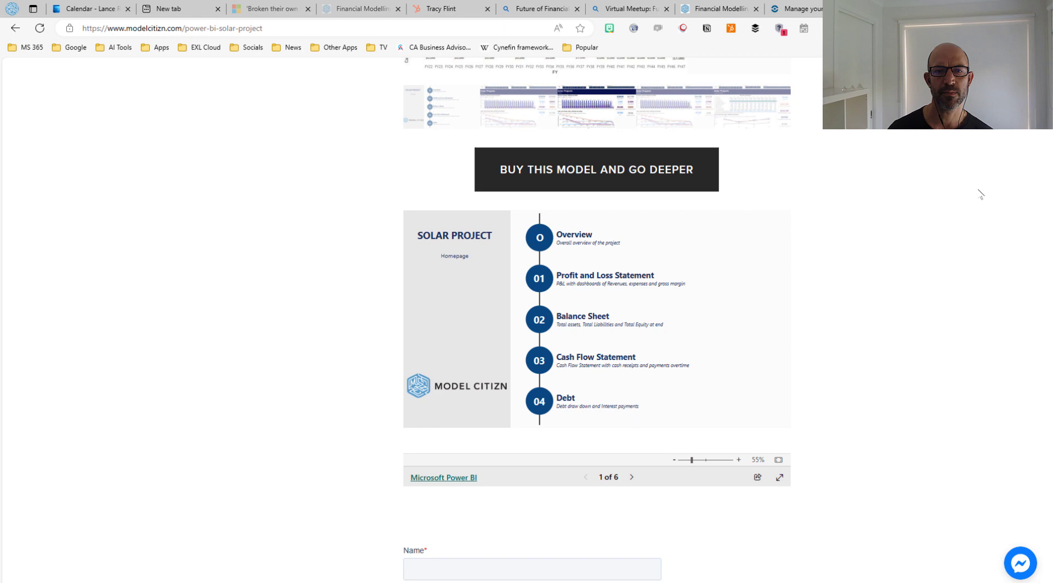
left_click(615, 182)
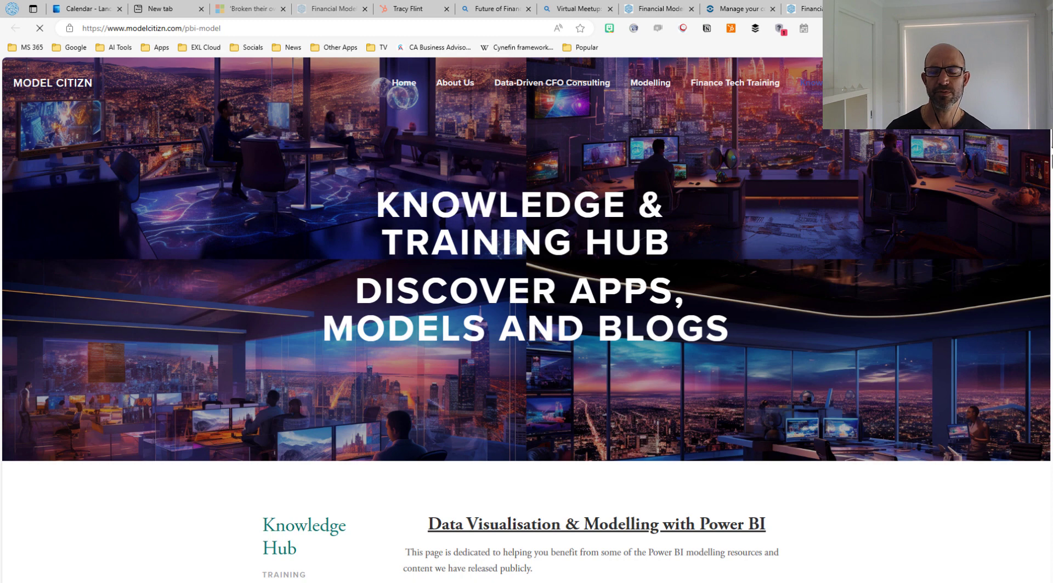
scroll(615, 181, "down", 5)
scroll(615, 181, "down", 10)
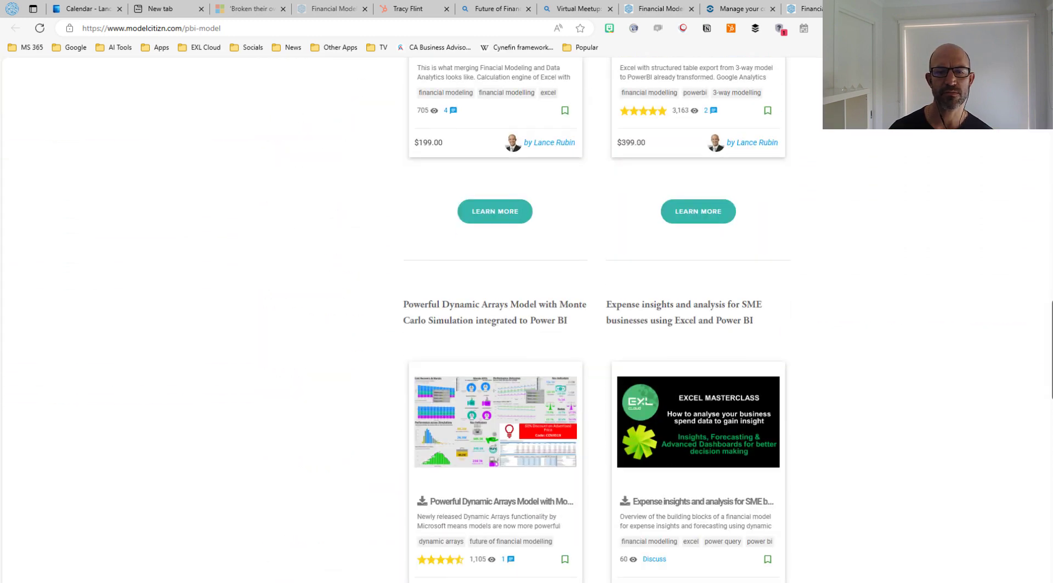
scroll(615, 181, "up", 15)
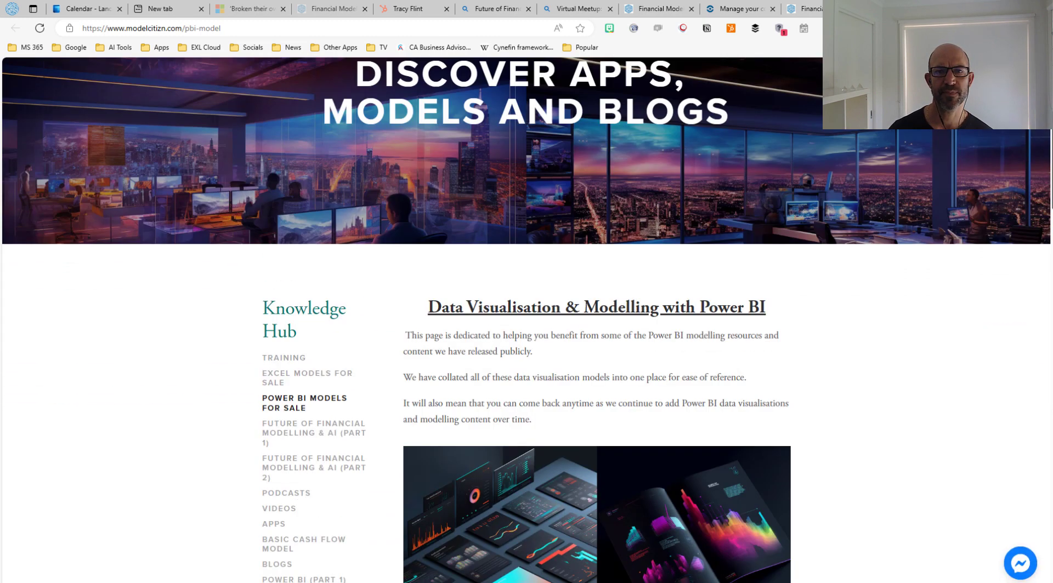